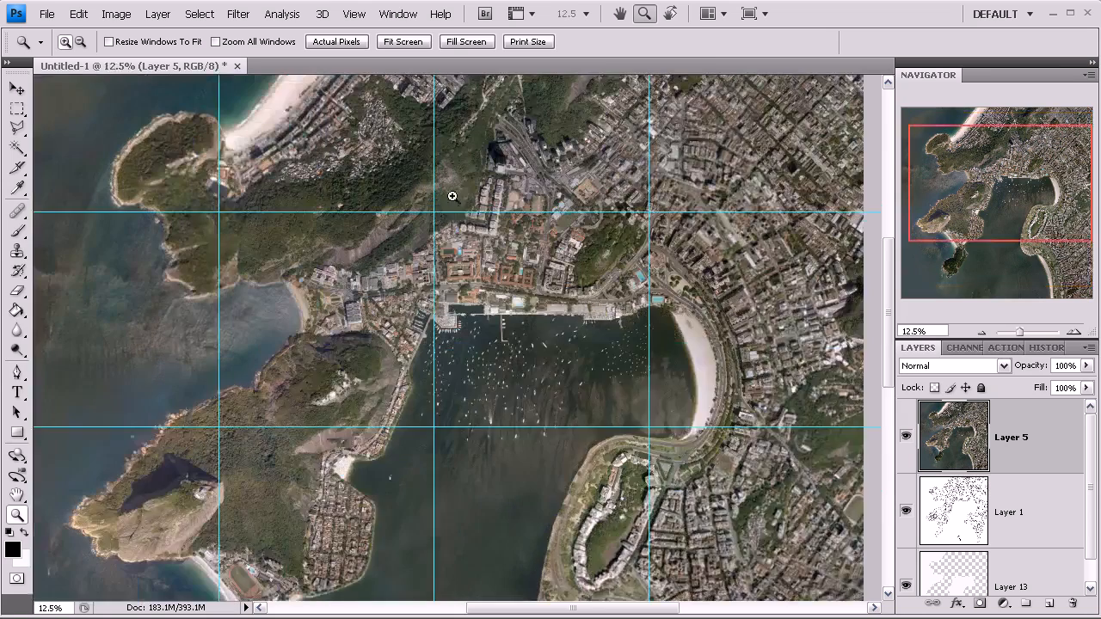
- Zoom in to examine the harbour waterfront of the aerial map in detail
click(986, 156)
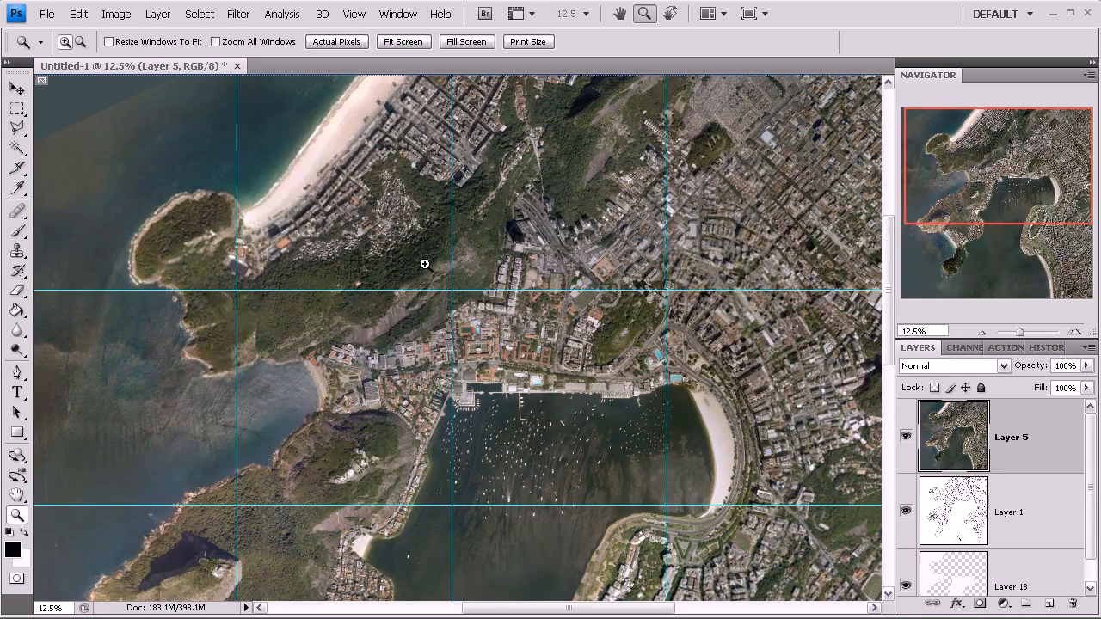
click(563, 421)
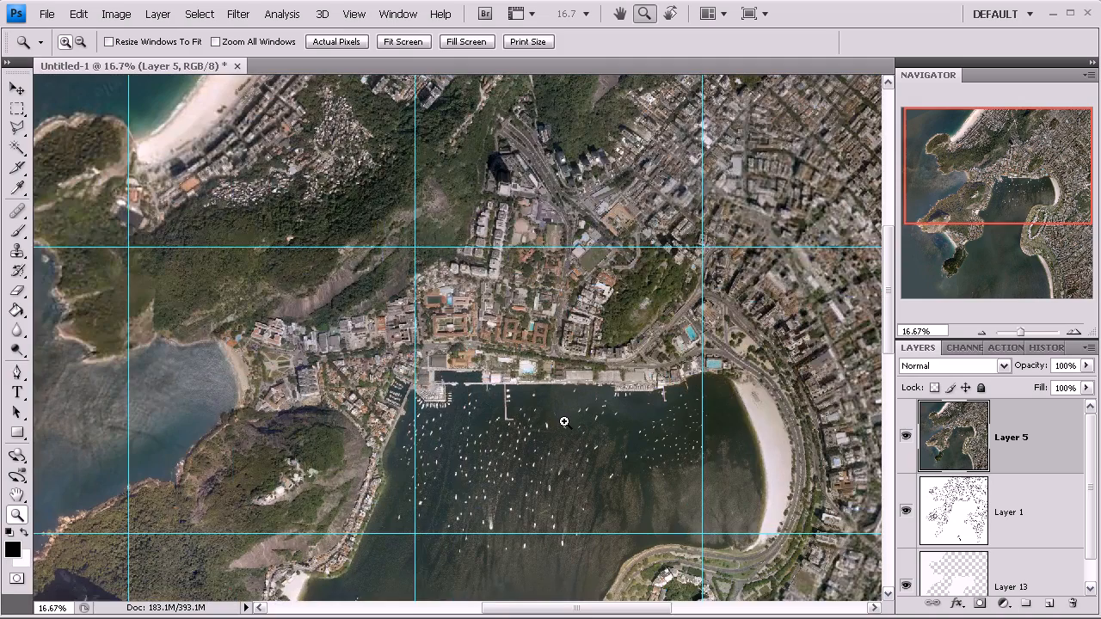
click(575, 408)
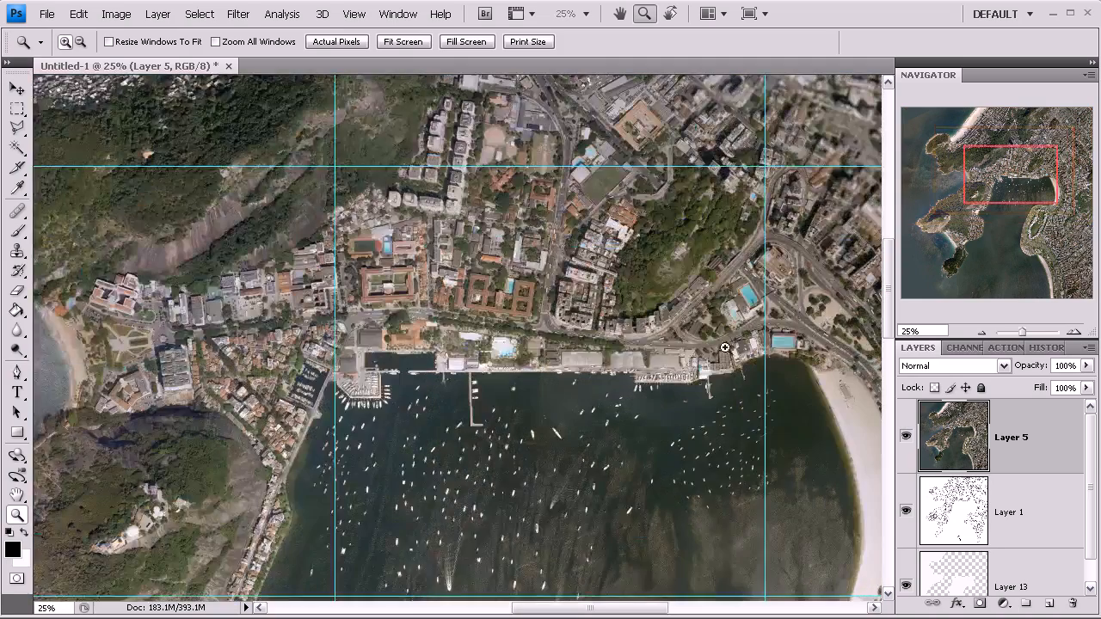
click(644, 405)
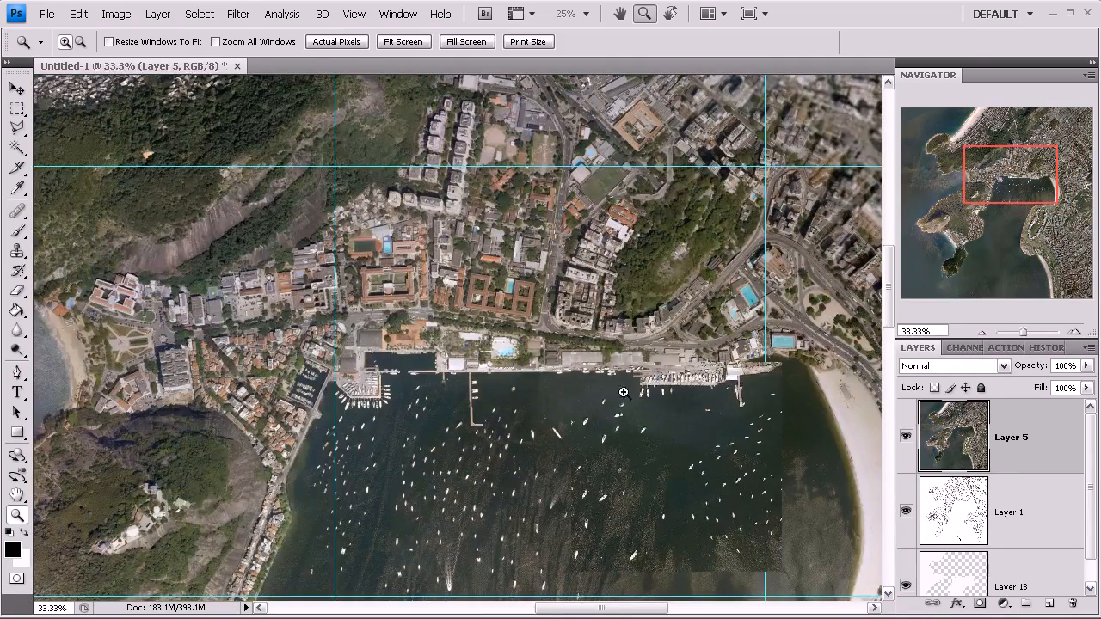
click(644, 405)
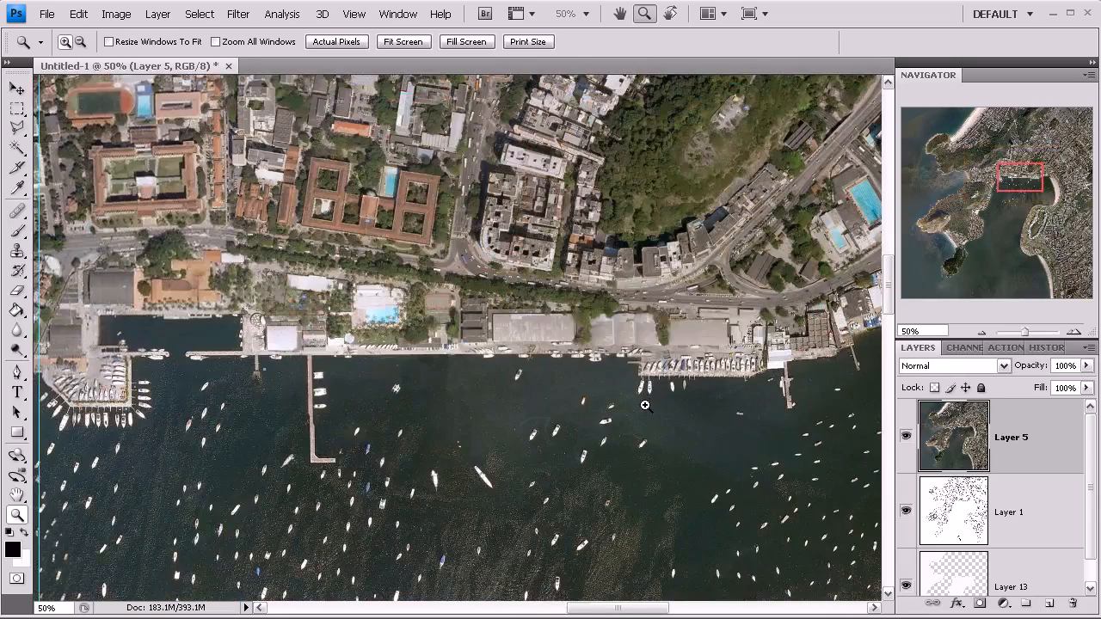
click(644, 406)
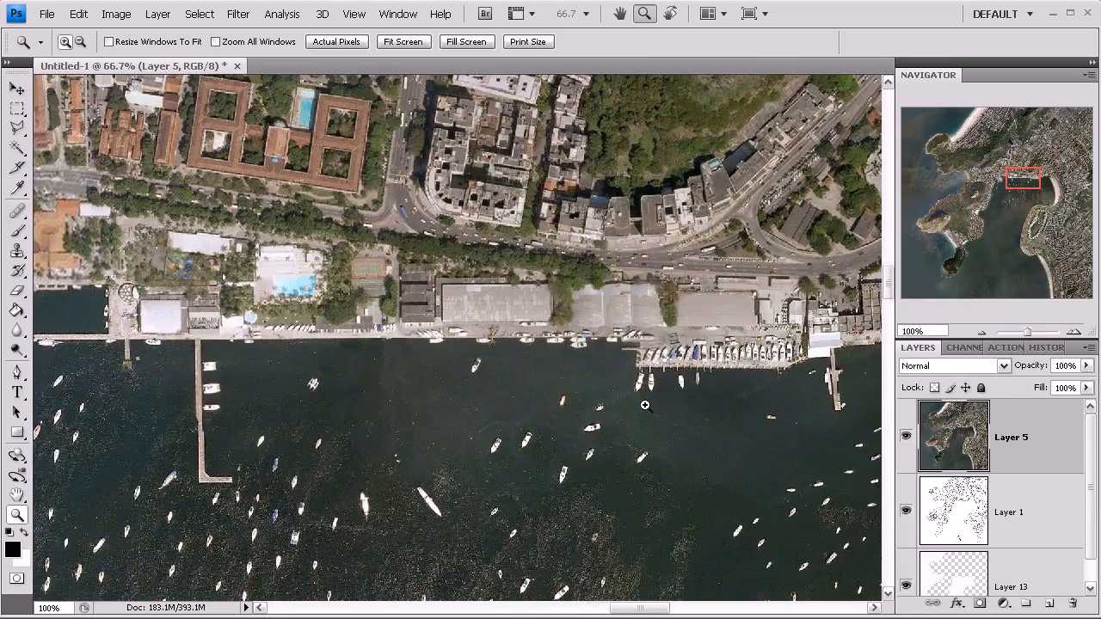
click(645, 405)
- Examine the beach area up close and zoom back out to see the whole aerial map
drag(1020, 177, 972, 120)
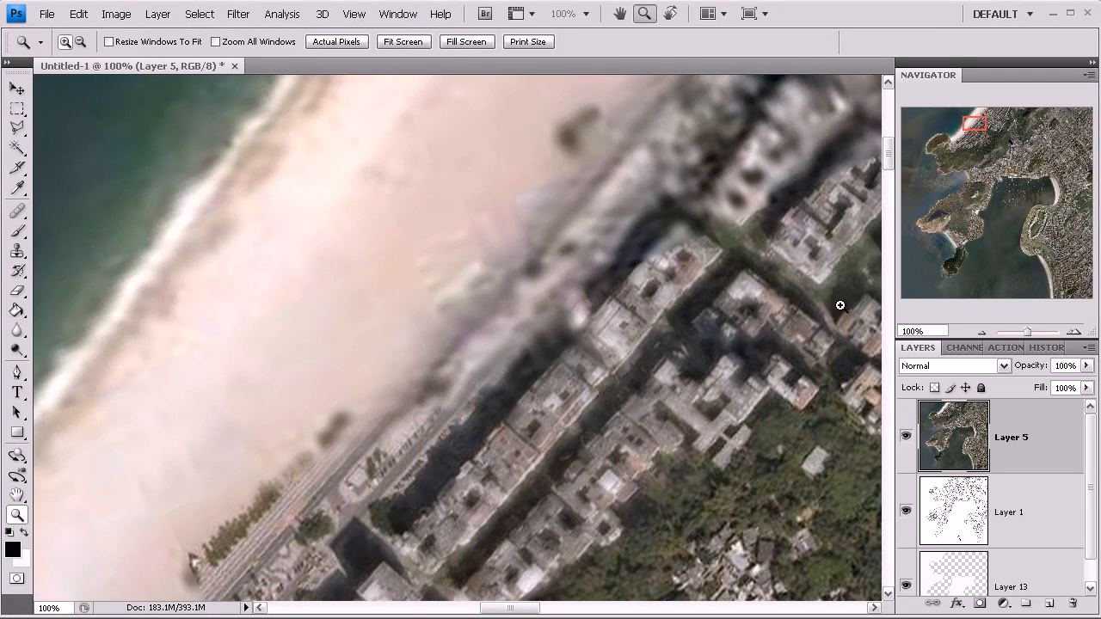
click(982, 331)
click(982, 331)
click(982, 331)
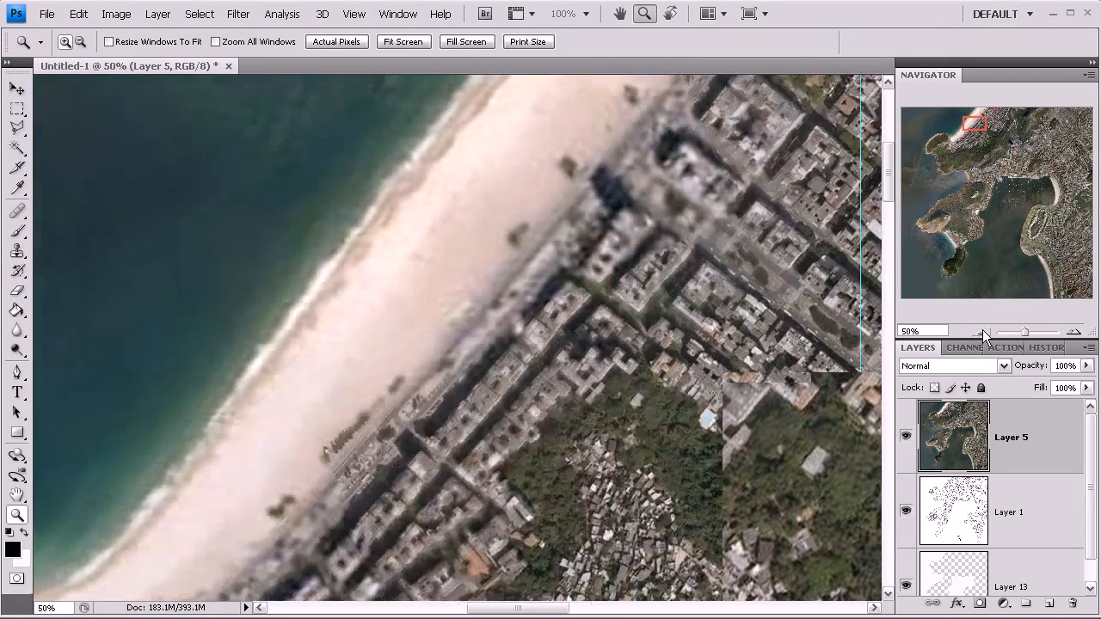
click(983, 331)
click(983, 332)
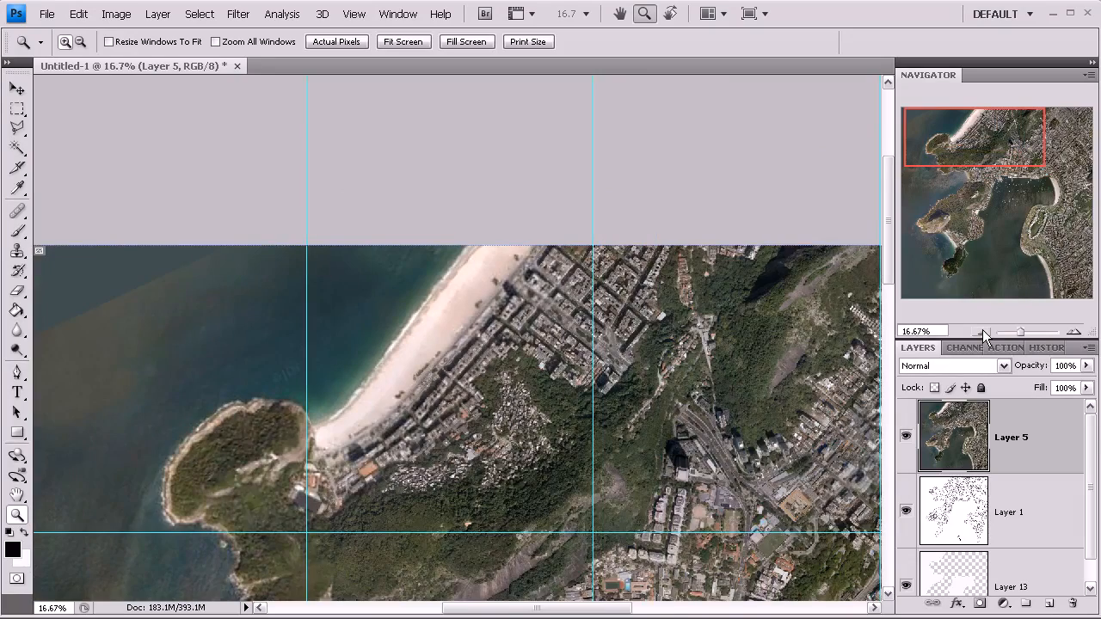
click(983, 331)
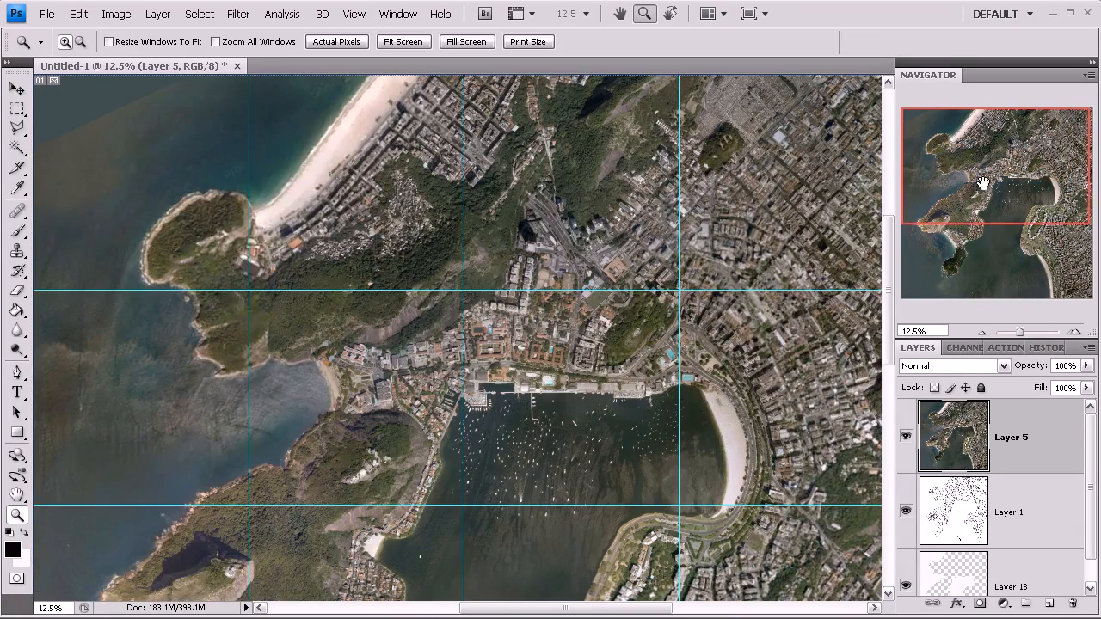
click(983, 331)
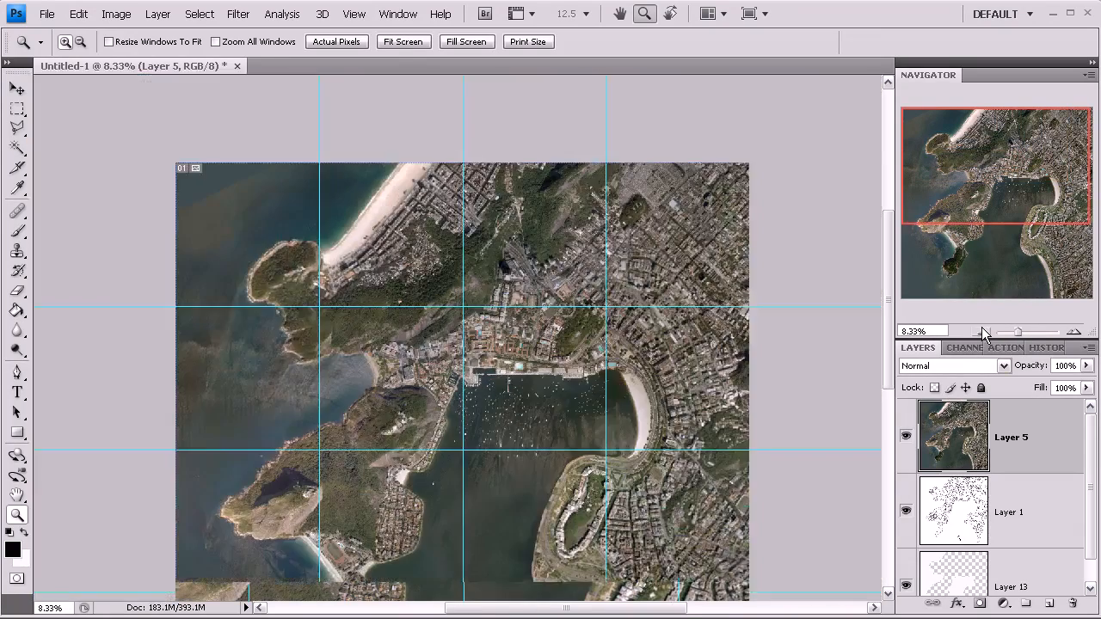
click(313, 299)
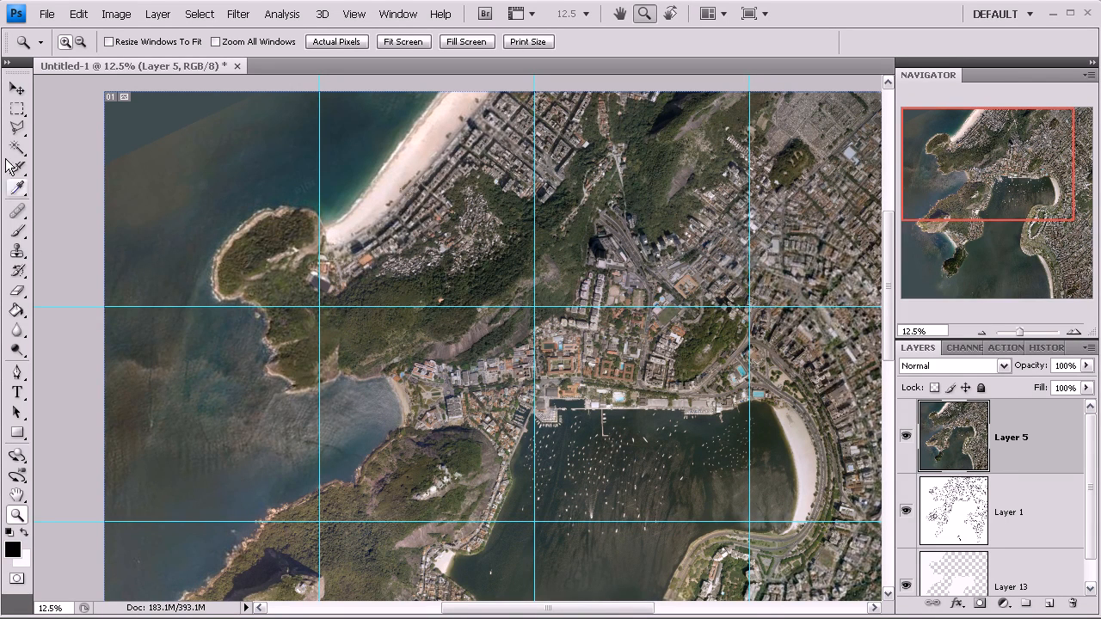
- Select the western water area with the Polygonal Lasso tool, tracing along the coastline
click(16, 129)
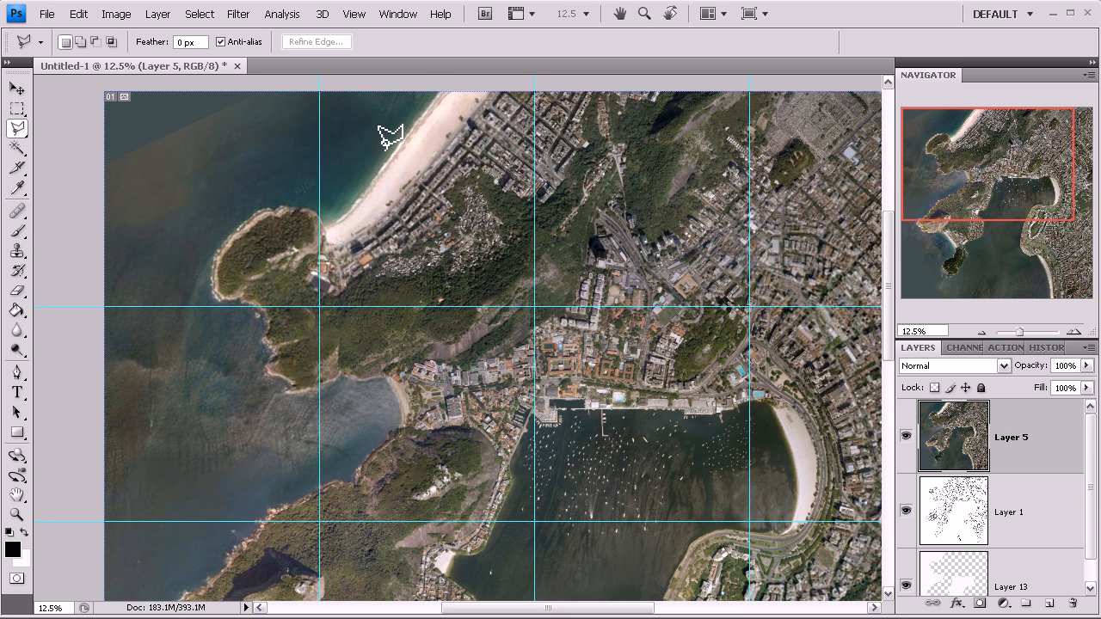
click(443, 95)
click(273, 352)
click(270, 362)
click(317, 391)
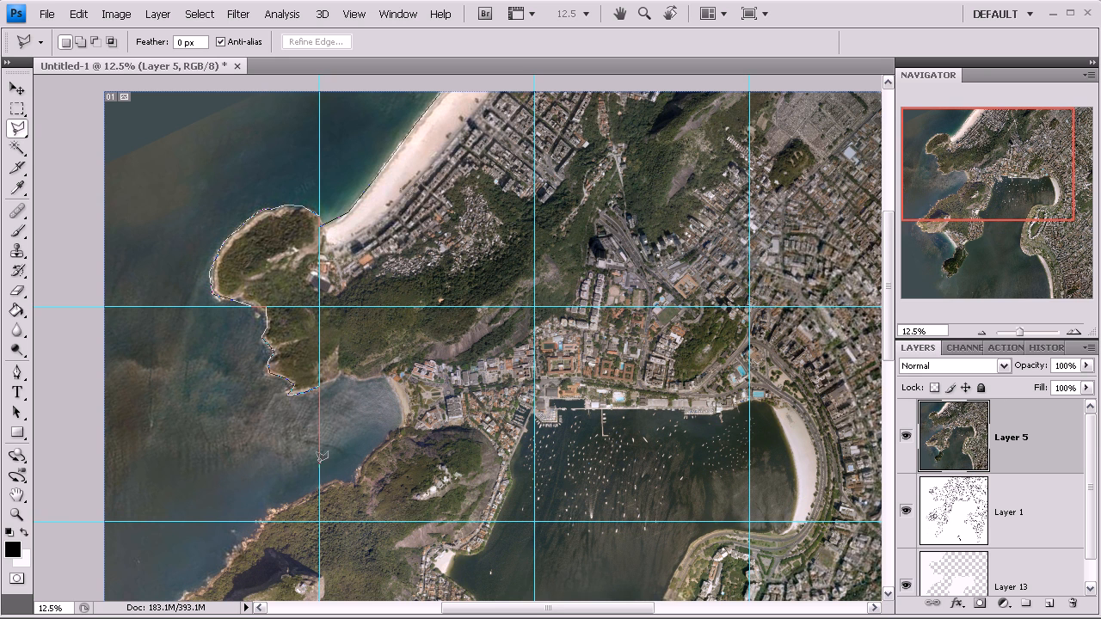
shift+click(319, 520)
shift+click(96, 499)
shift+click(122, 83)
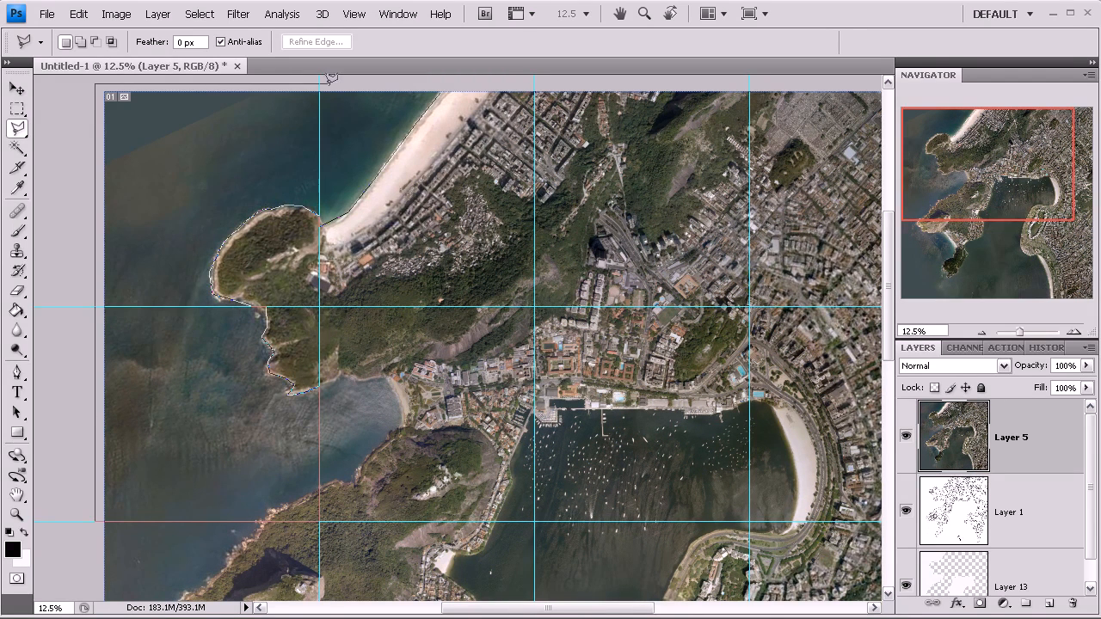
double_click(376, 86)
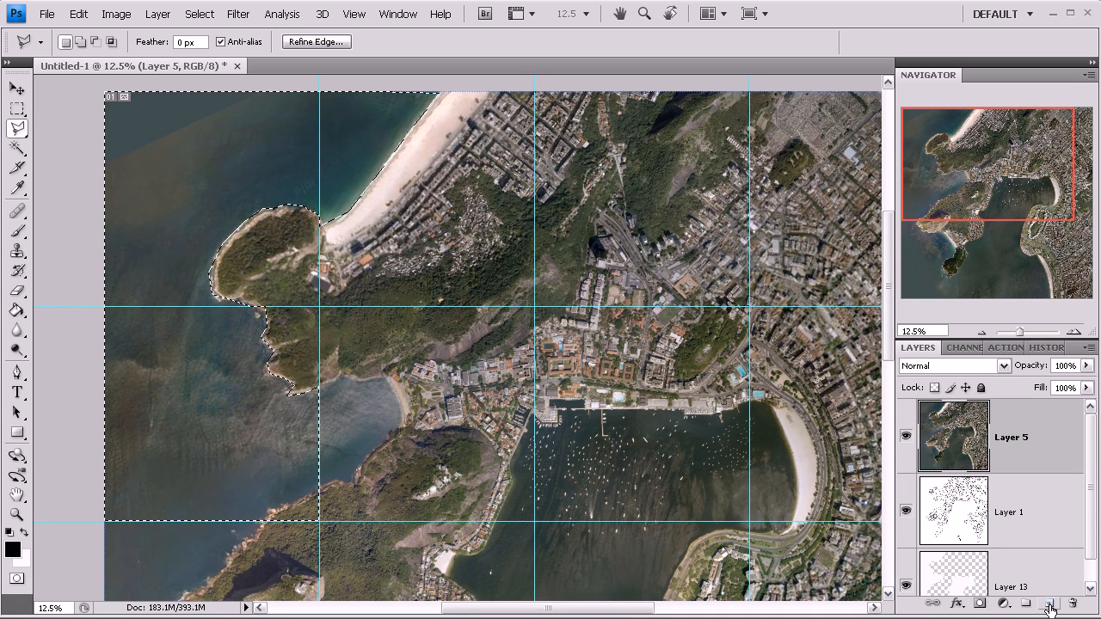
- On a new layer, fill the selected water area with white using the Paint Bucket and deselect
click(1050, 605)
click(24, 537)
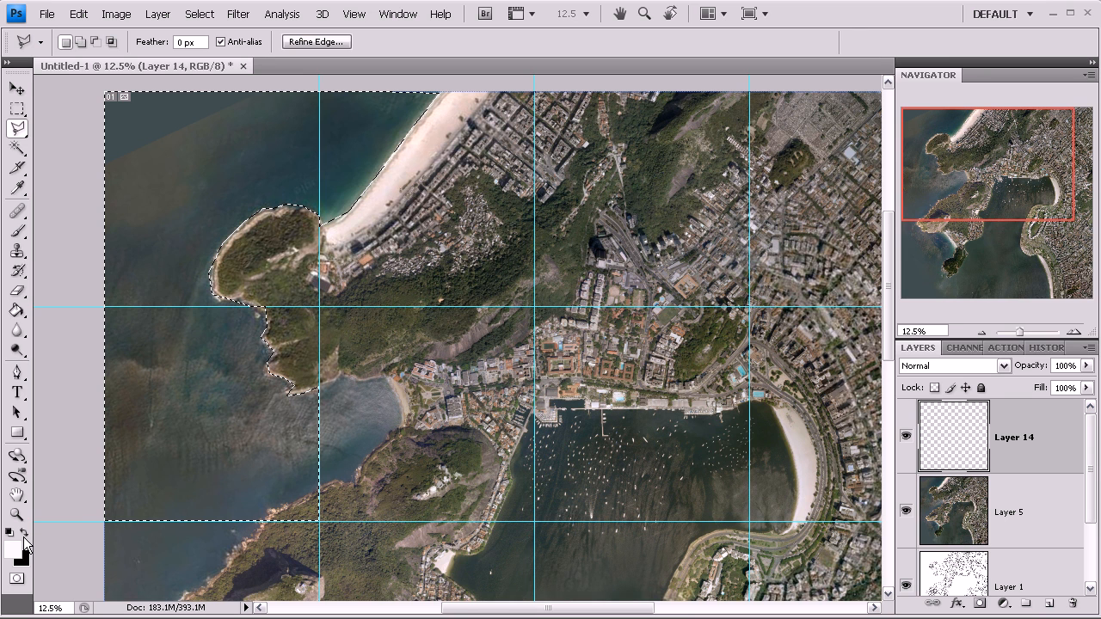
click(17, 310)
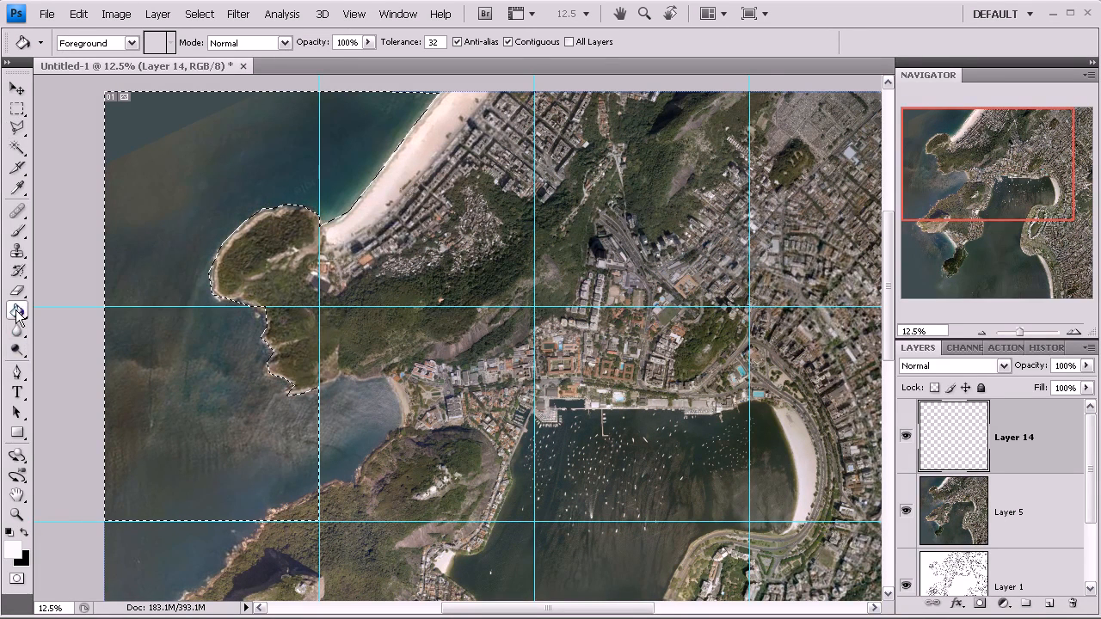
click(171, 218)
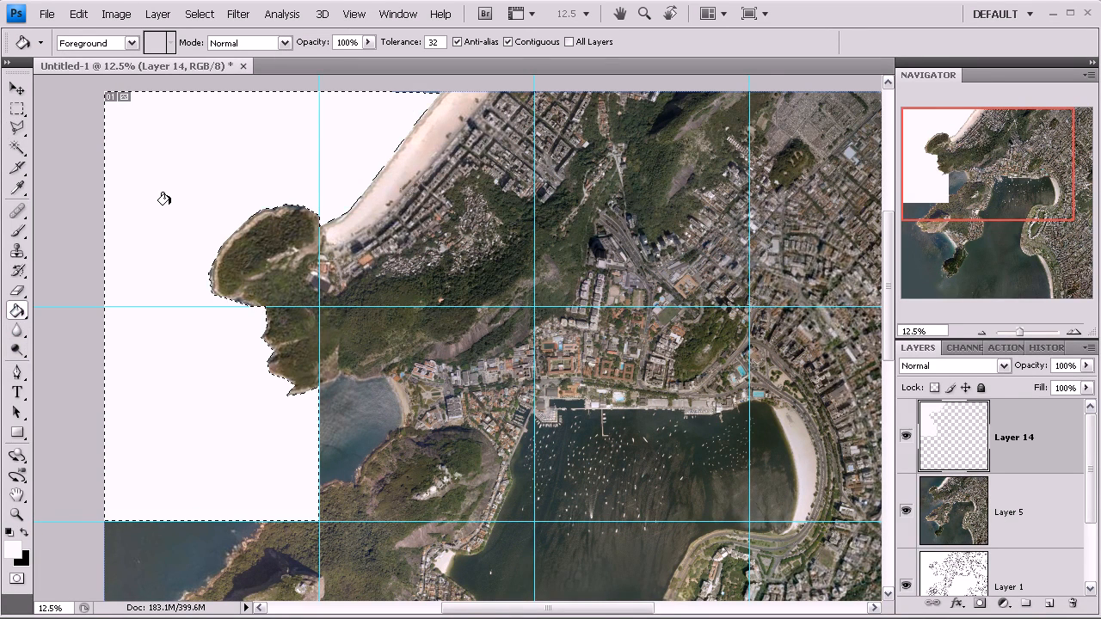
click(203, 13)
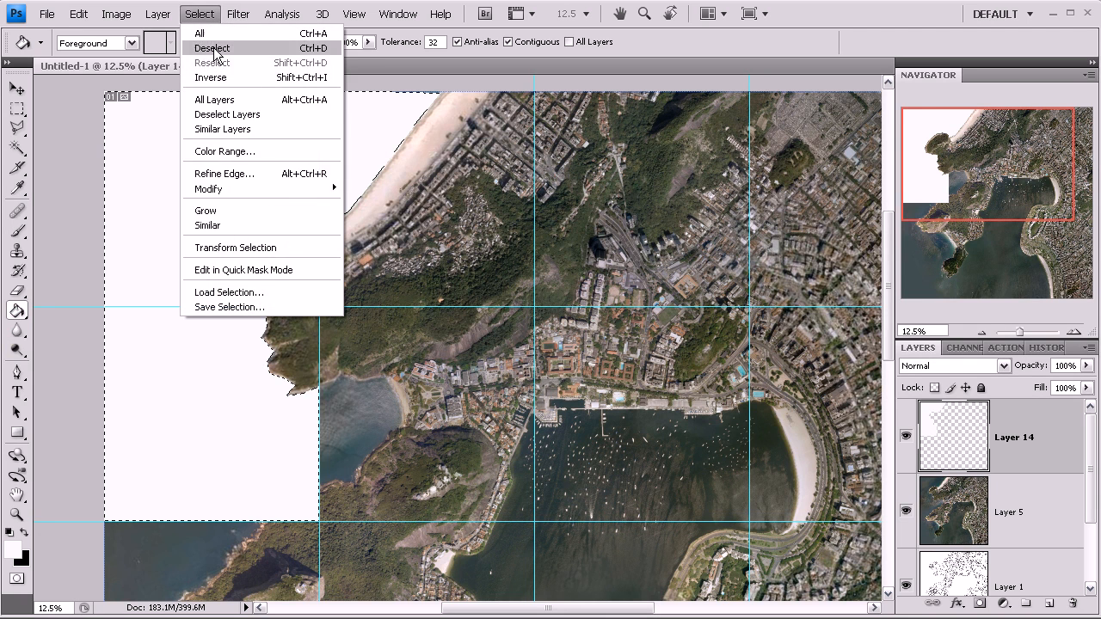
click(215, 50)
- Add a new layer above Layer 5 and fill it entirely with black
click(1019, 511)
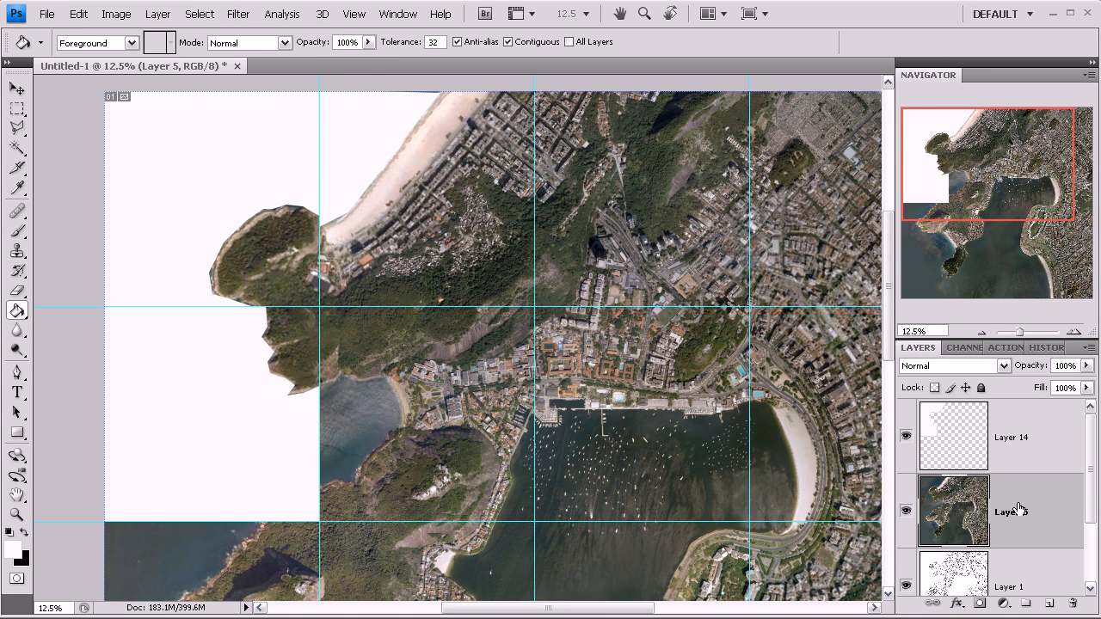
click(1051, 605)
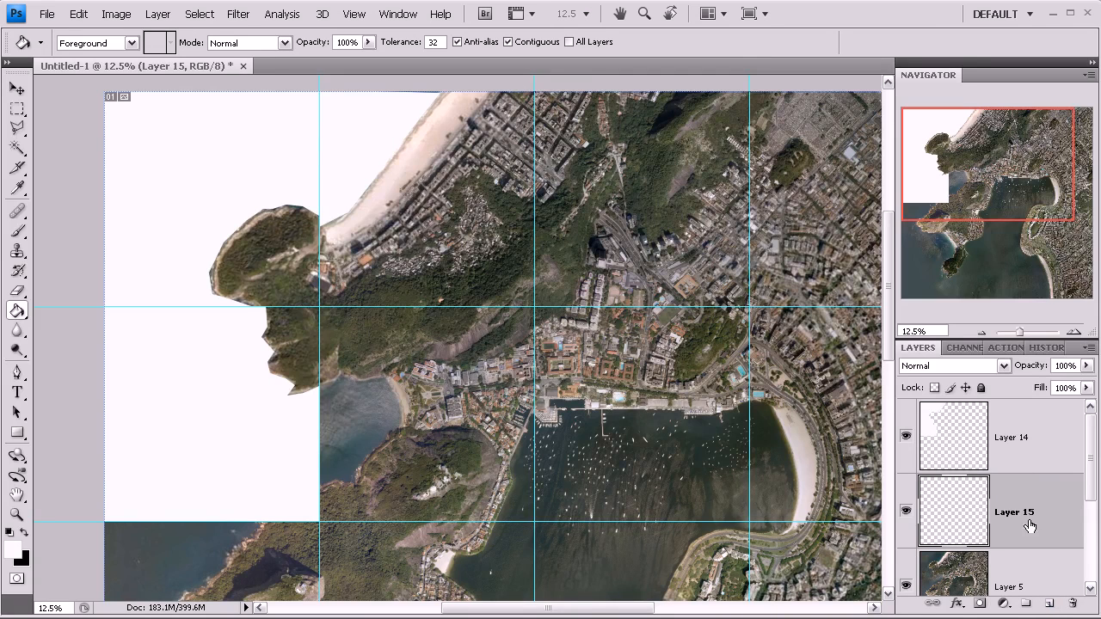
click(23, 534)
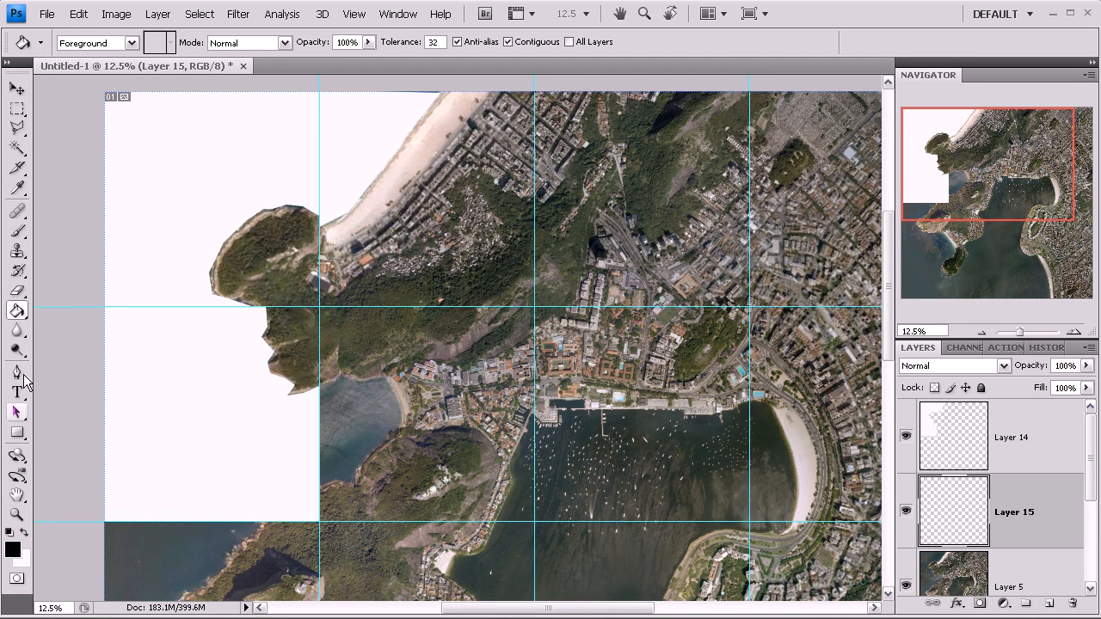
click(310, 303)
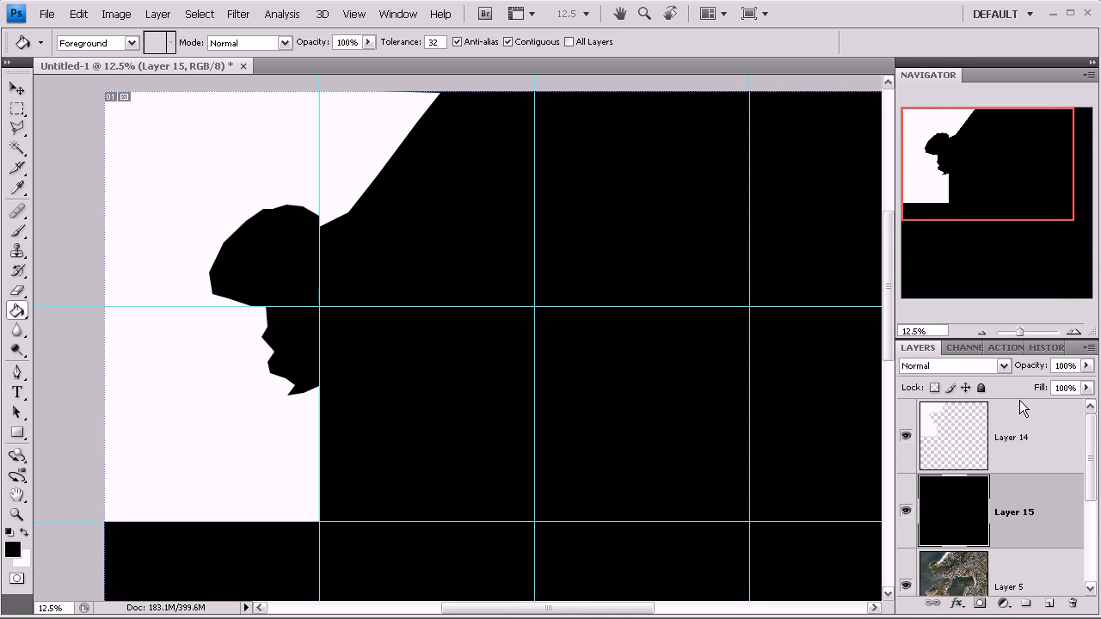
- Hide Layer 14 so the black-and-white mask shows on its own
drag(1090, 456, 1045, 413)
drag(1090, 521, 1094, 489)
drag(1046, 541, 1093, 459)
drag(1045, 514, 1042, 443)
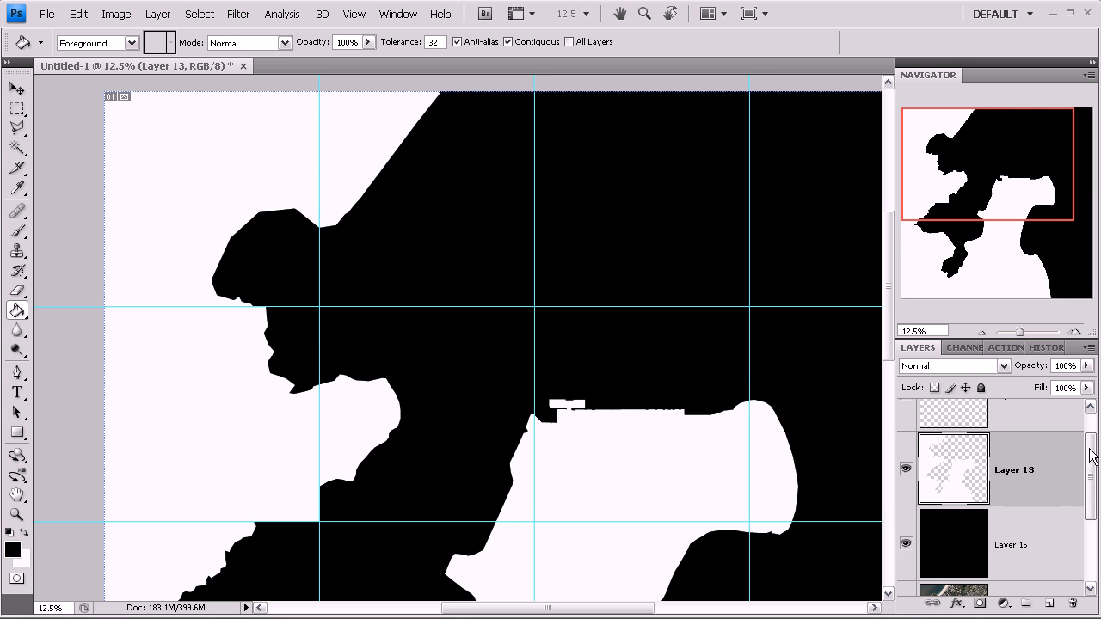
scroll(1093, 456, up, 1)
click(909, 437)
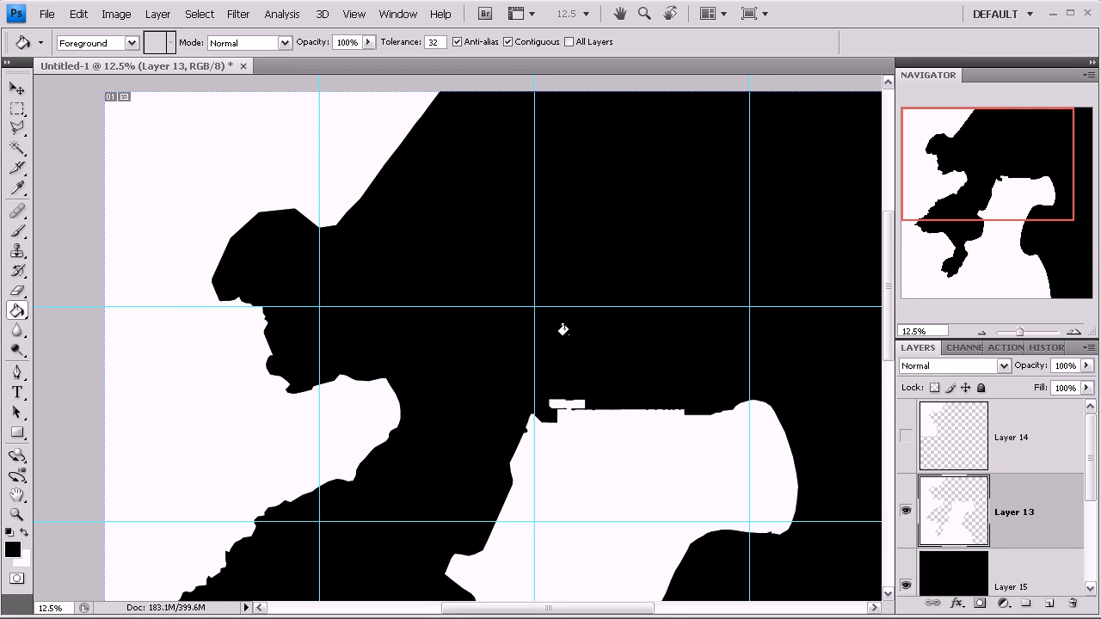
click(982, 332)
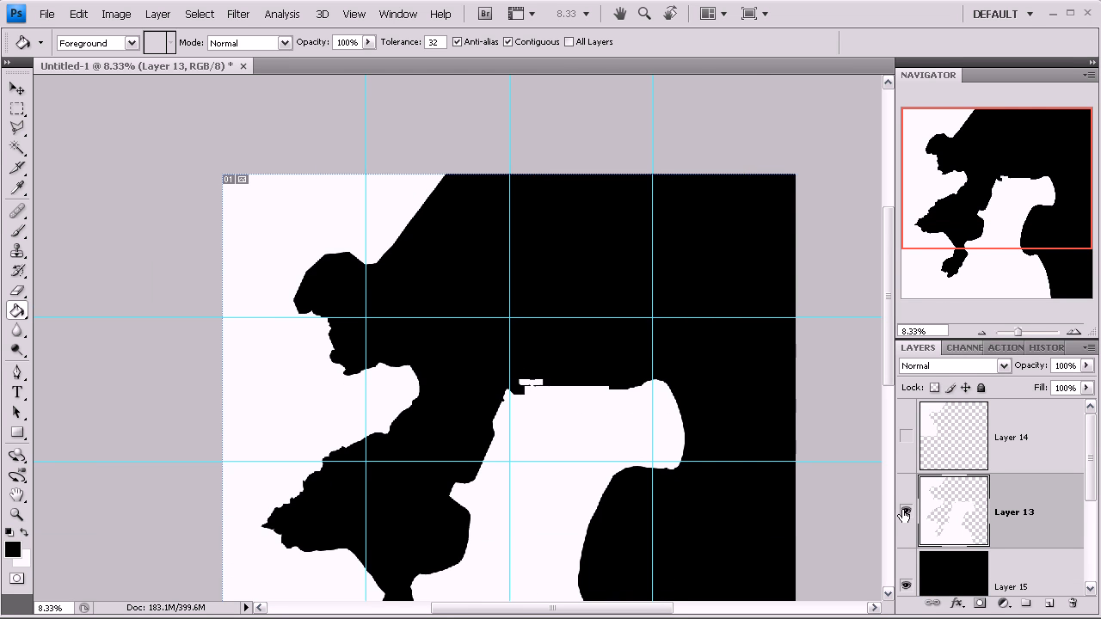
- Toggle the black layer's visibility to compare the mask against the aerial photo
click(907, 586)
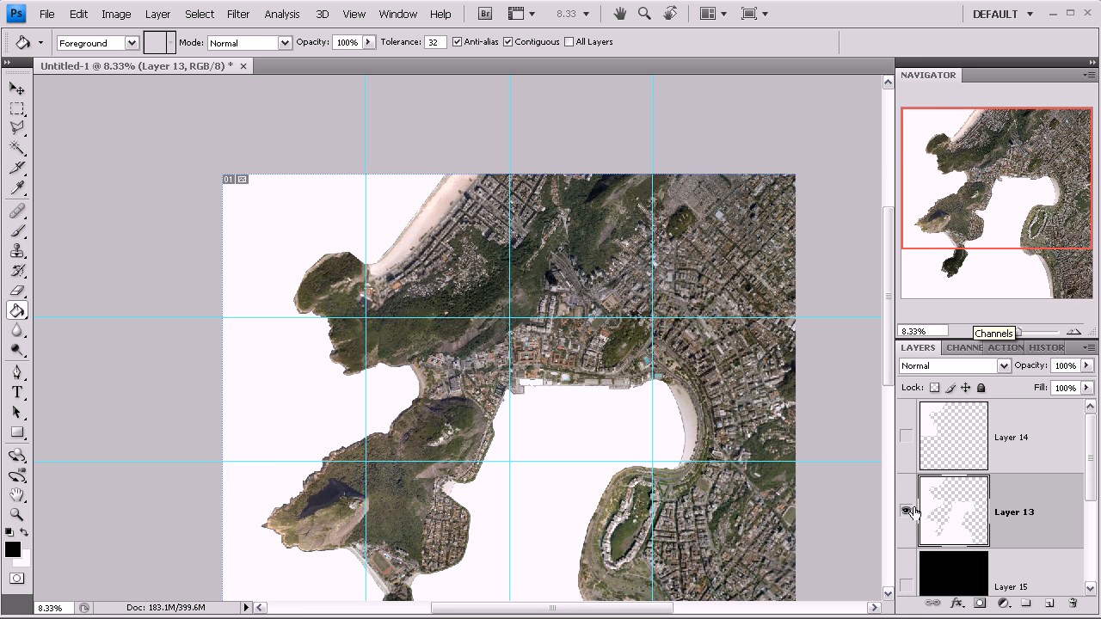
click(907, 513)
click(907, 513)
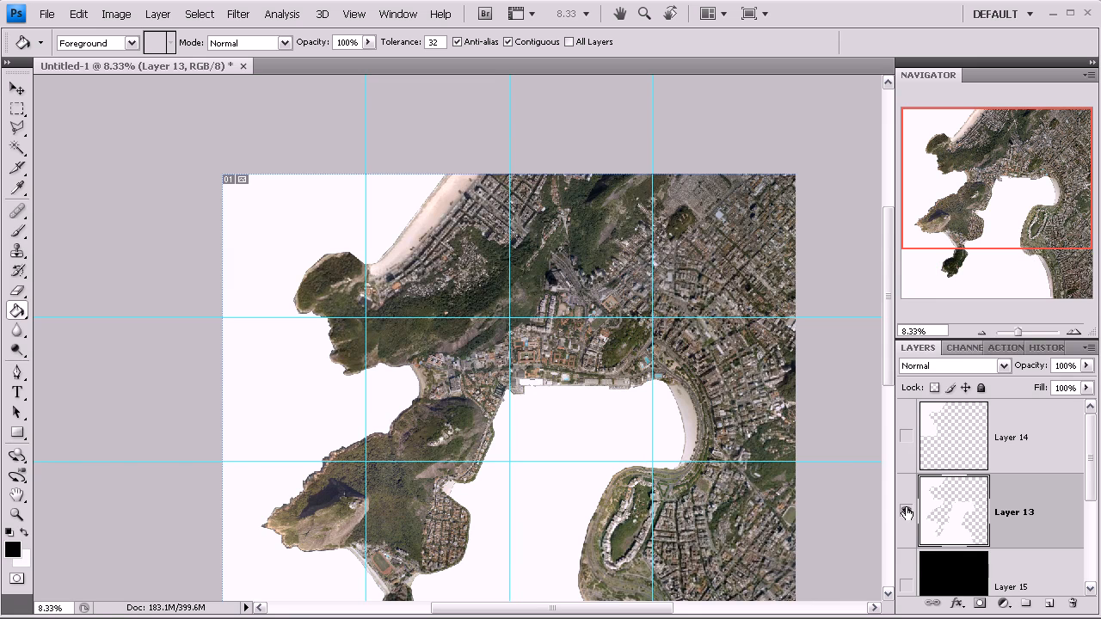
click(907, 585)
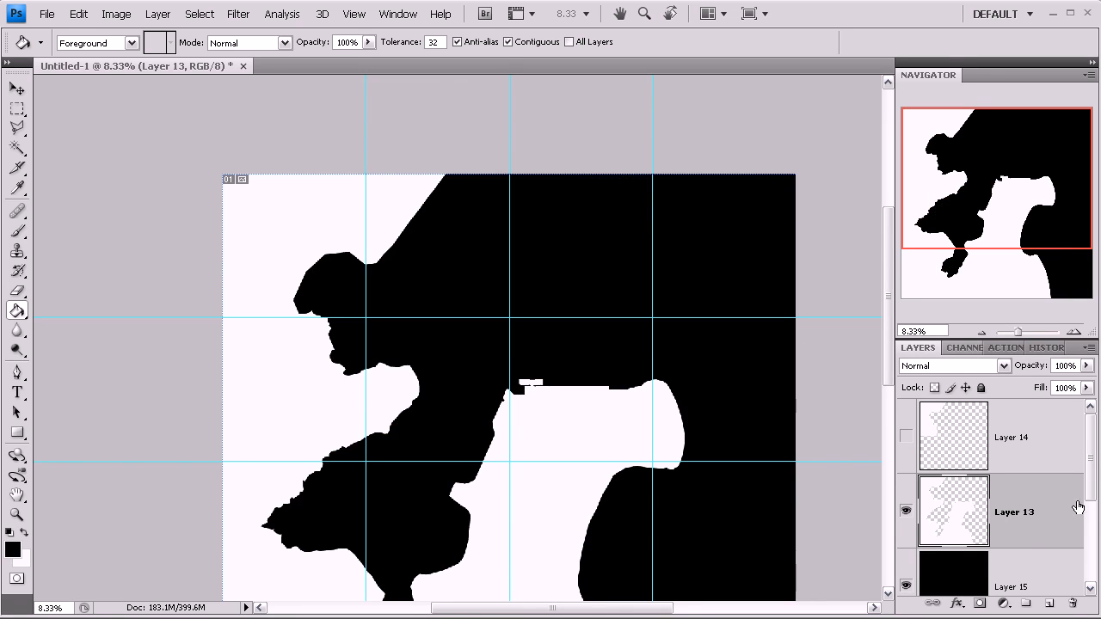
- Merge Layer 13 with the black Layer 15 into a single mask layer
scroll(1091, 486, down, 1)
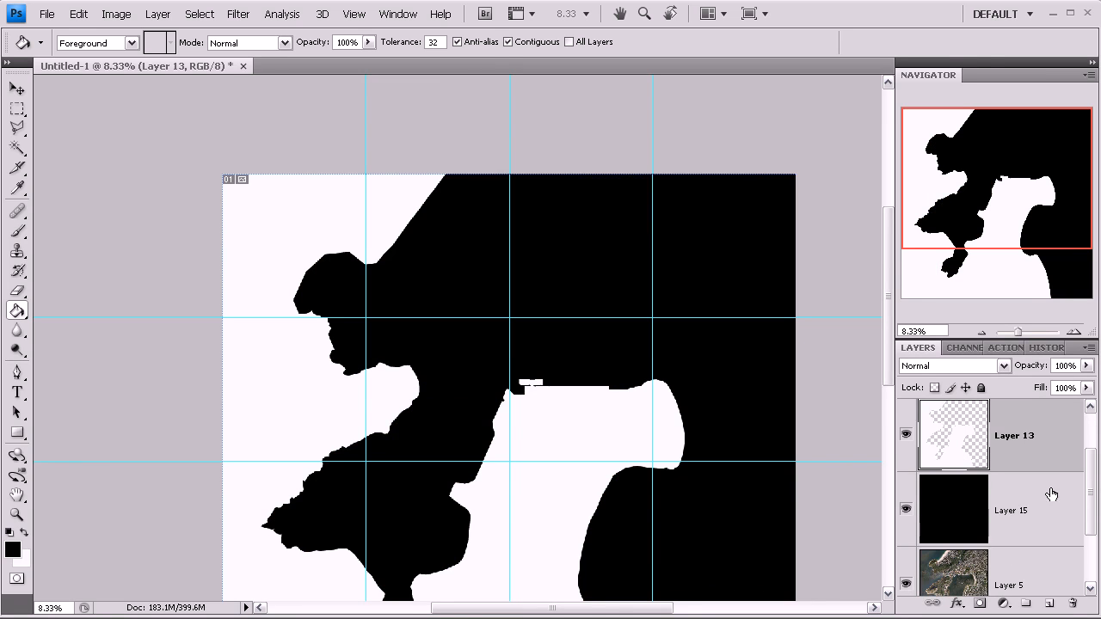
shift+click(1052, 493)
right_click(1051, 449)
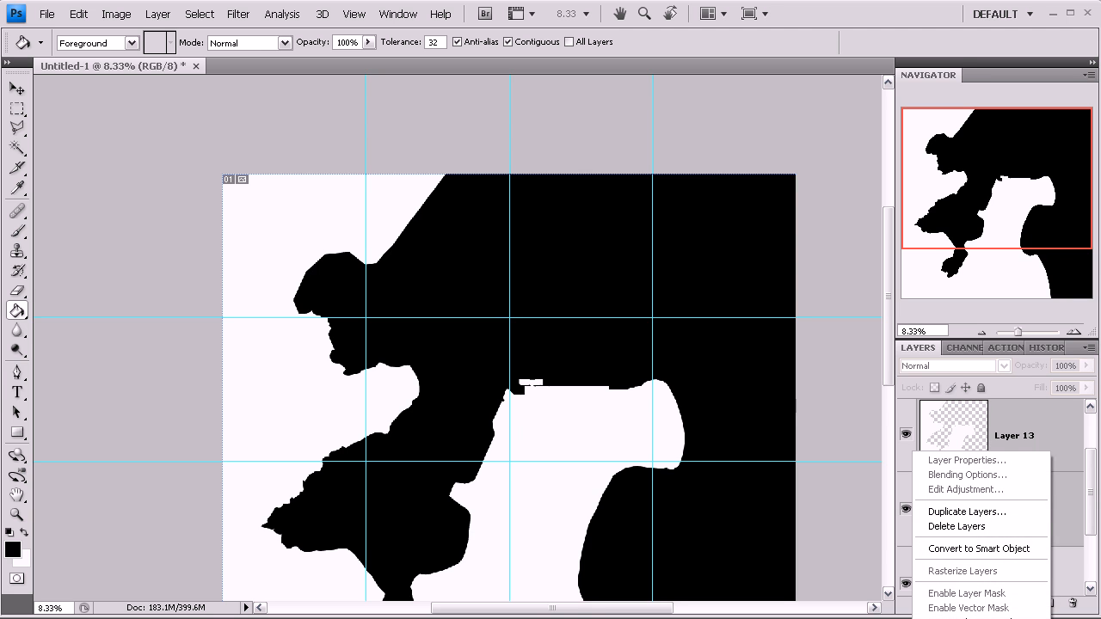
click(981, 618)
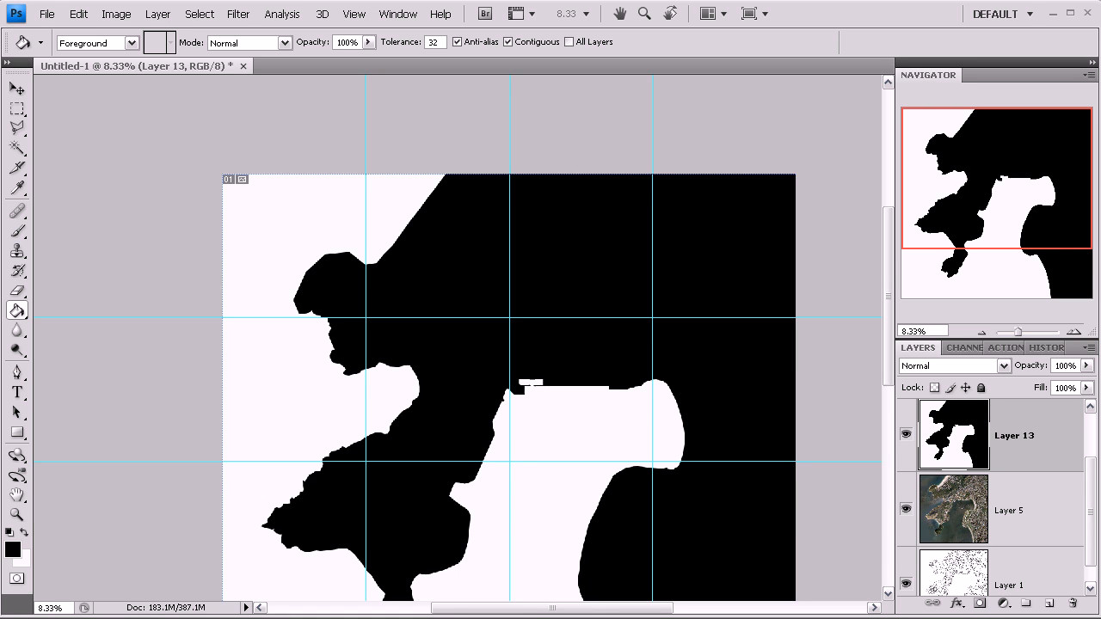
- Delete Layer 14 and hide the merged Layer 13 mask
drag(1092, 489, 1091, 455)
click(1033, 437)
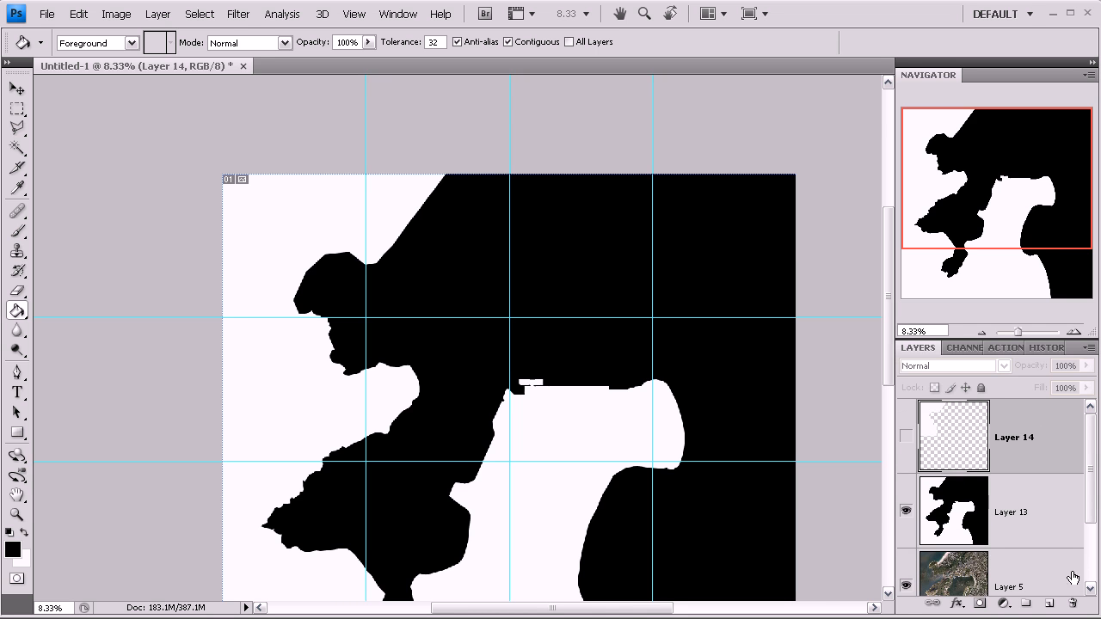
click(1071, 609)
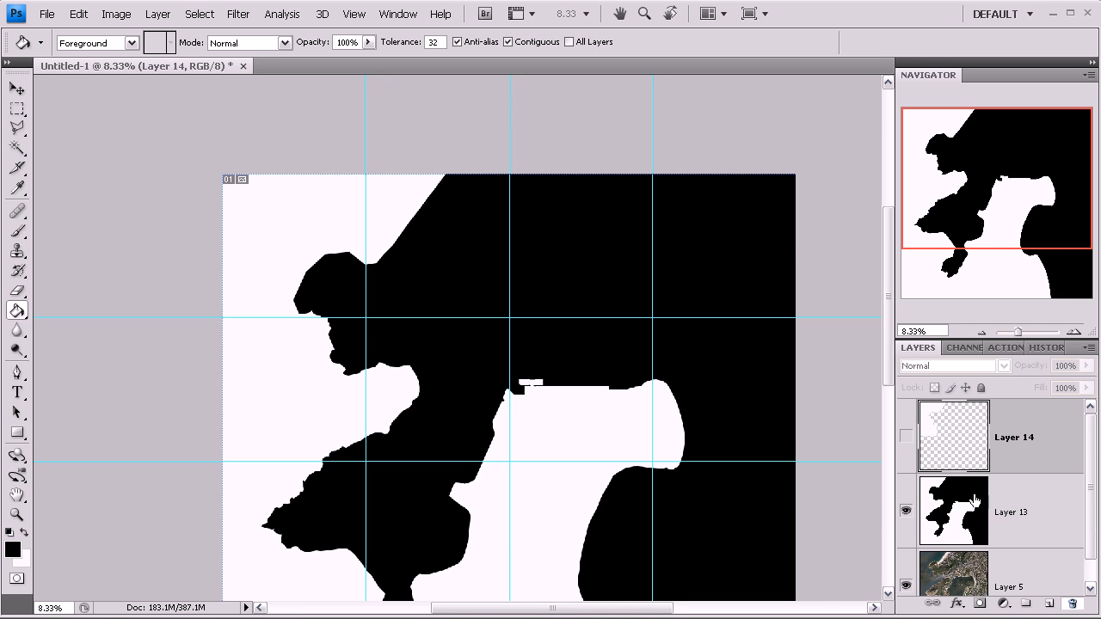
click(906, 440)
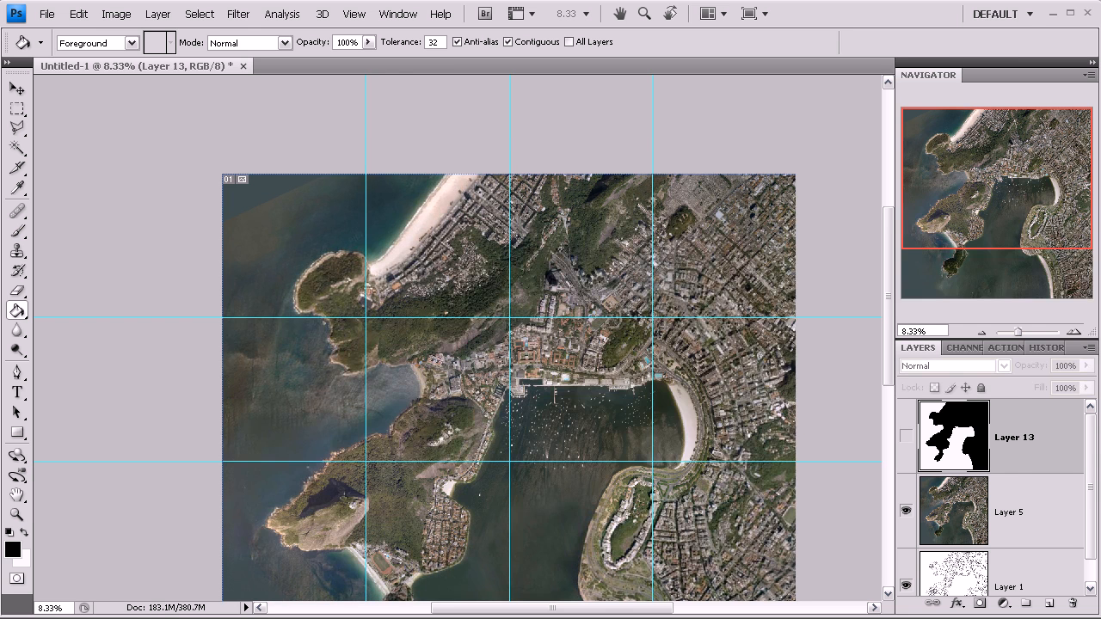
- Toggle the visibility of Layer 13, Layer 5 and the line map to compare the mask with the underlying images
click(906, 440)
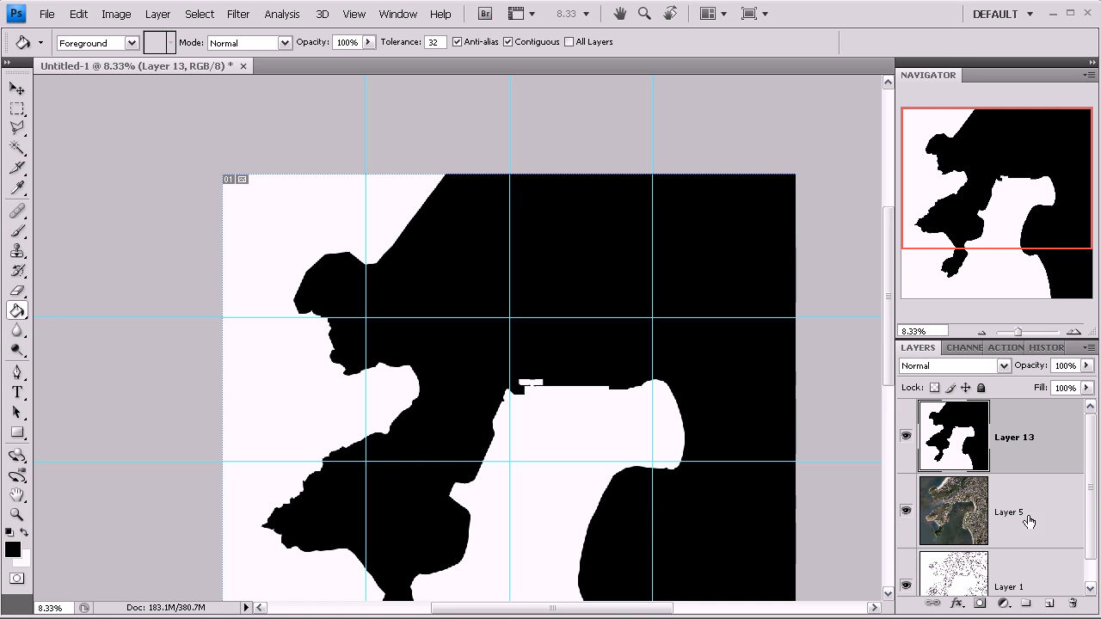
click(906, 511)
click(907, 438)
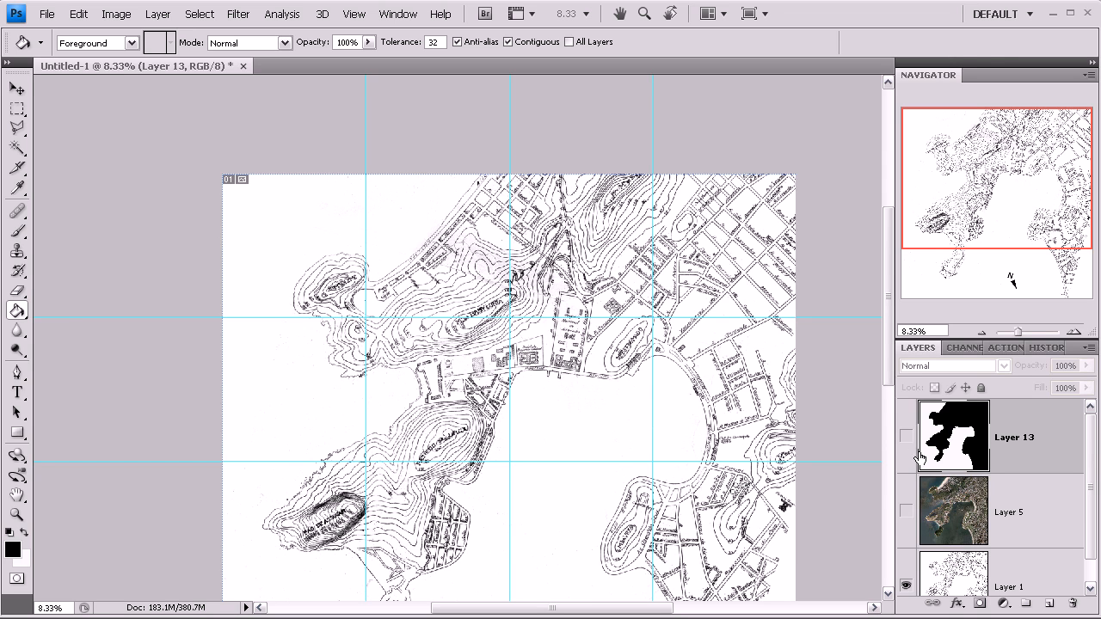
click(905, 438)
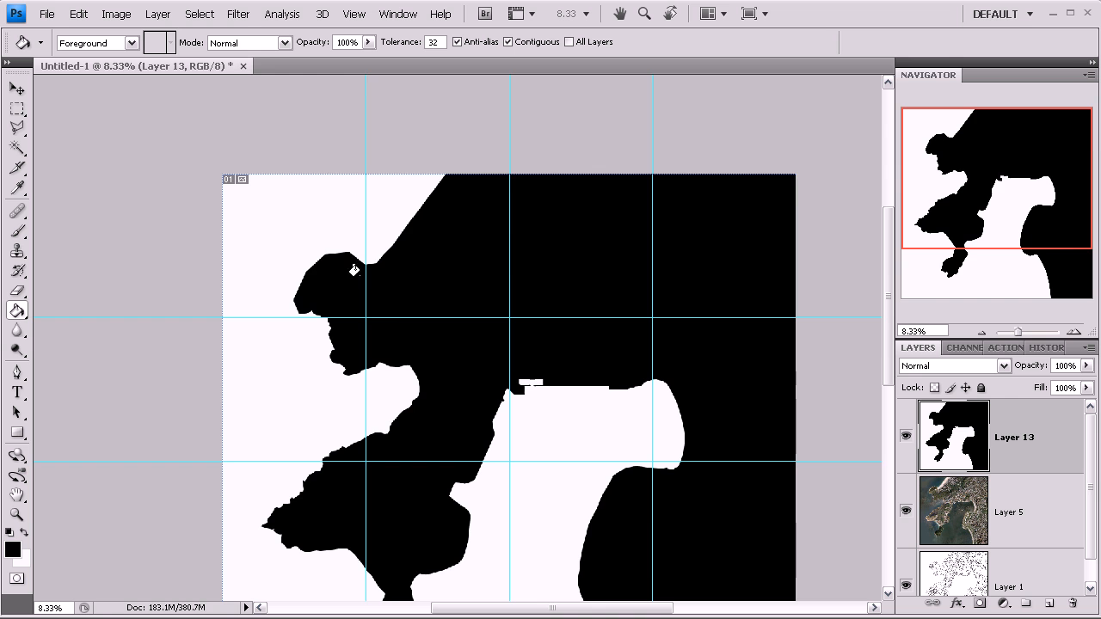
click(982, 332)
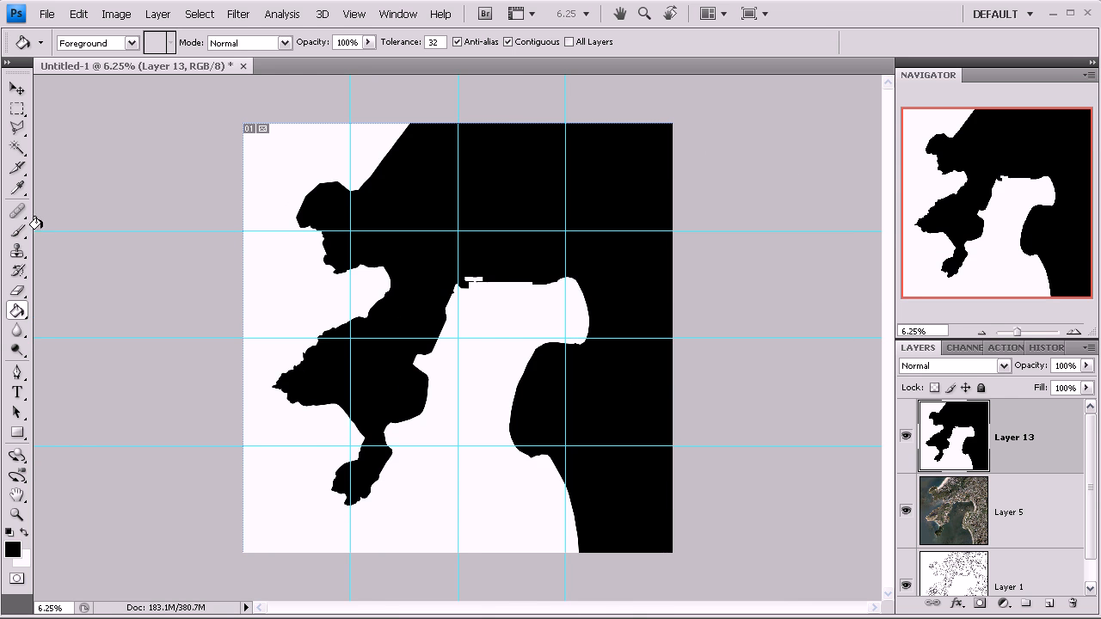
click(16, 109)
drag(296, 169, 350, 231)
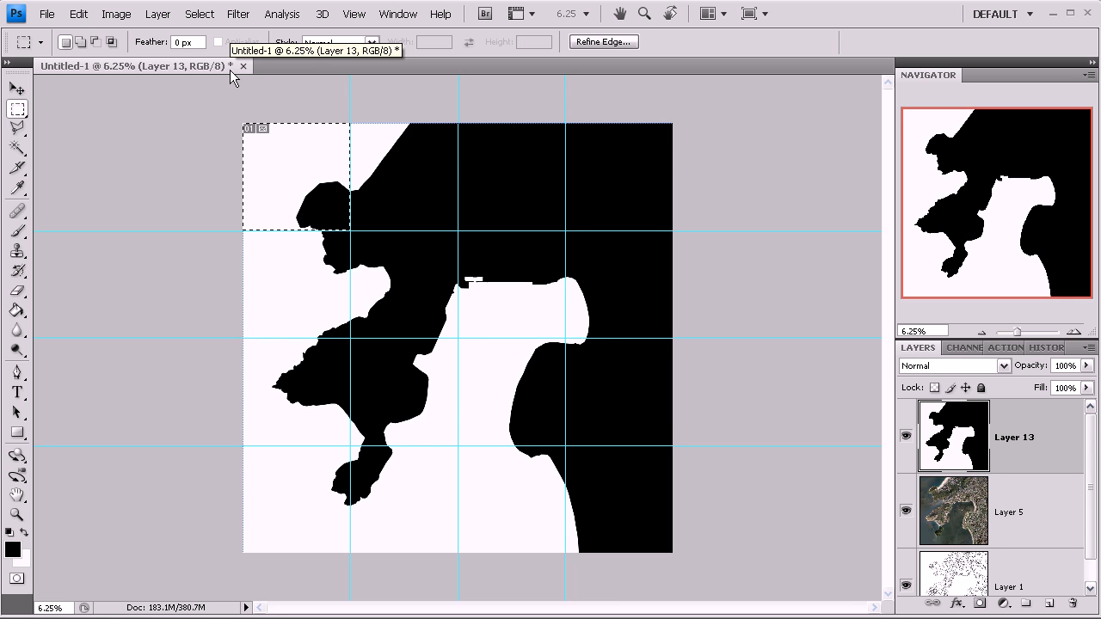
key(ctrl+n)
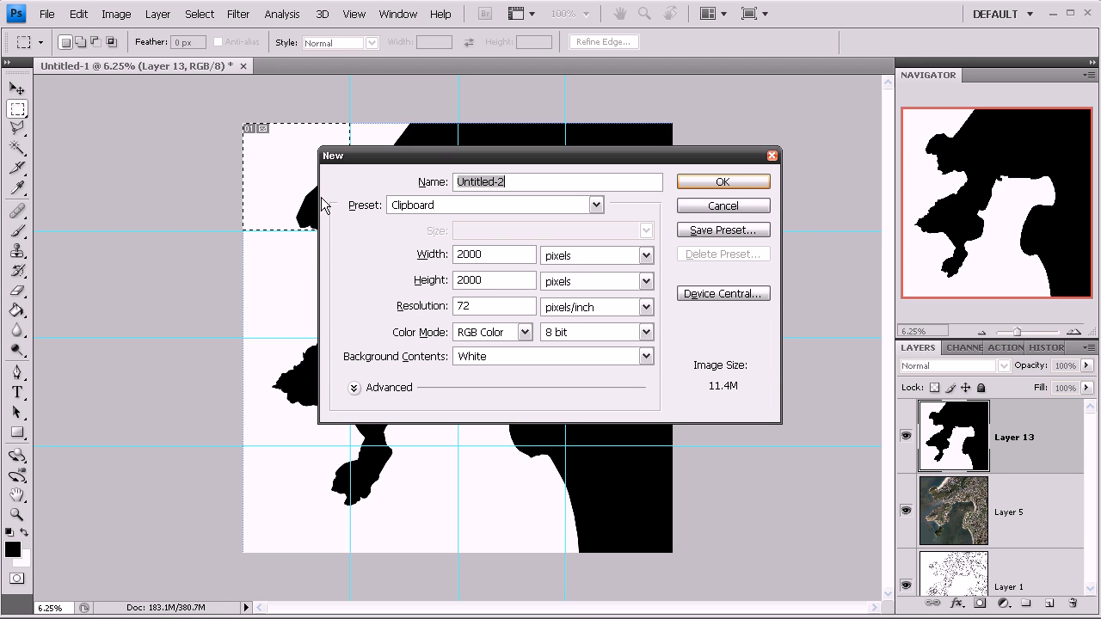
click(723, 206)
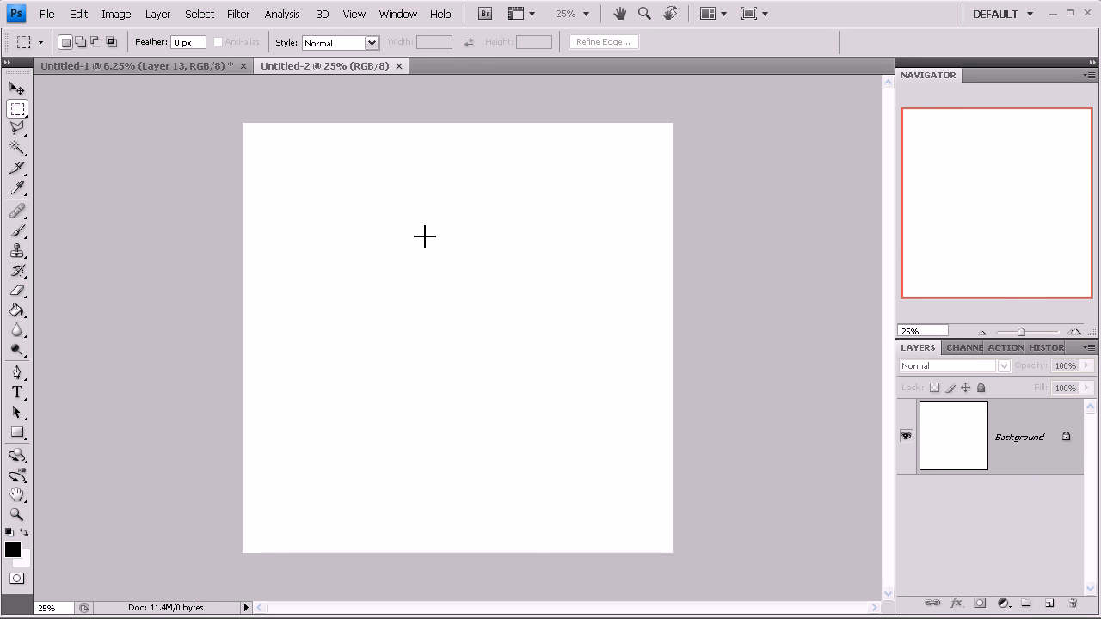
key(ctrl+v)
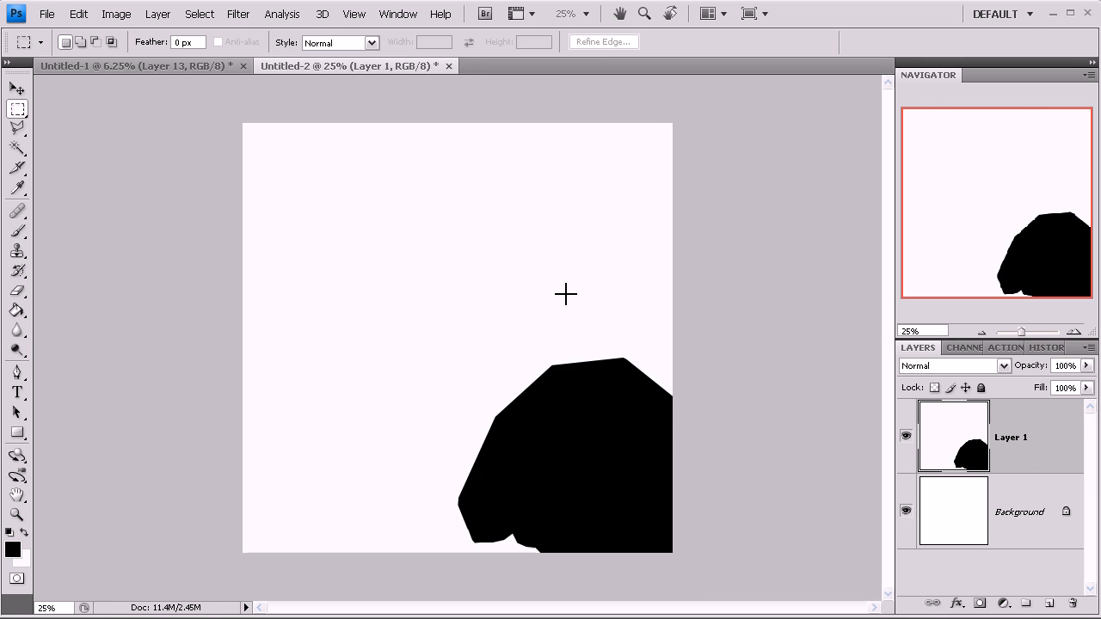
click(448, 66)
click(540, 249)
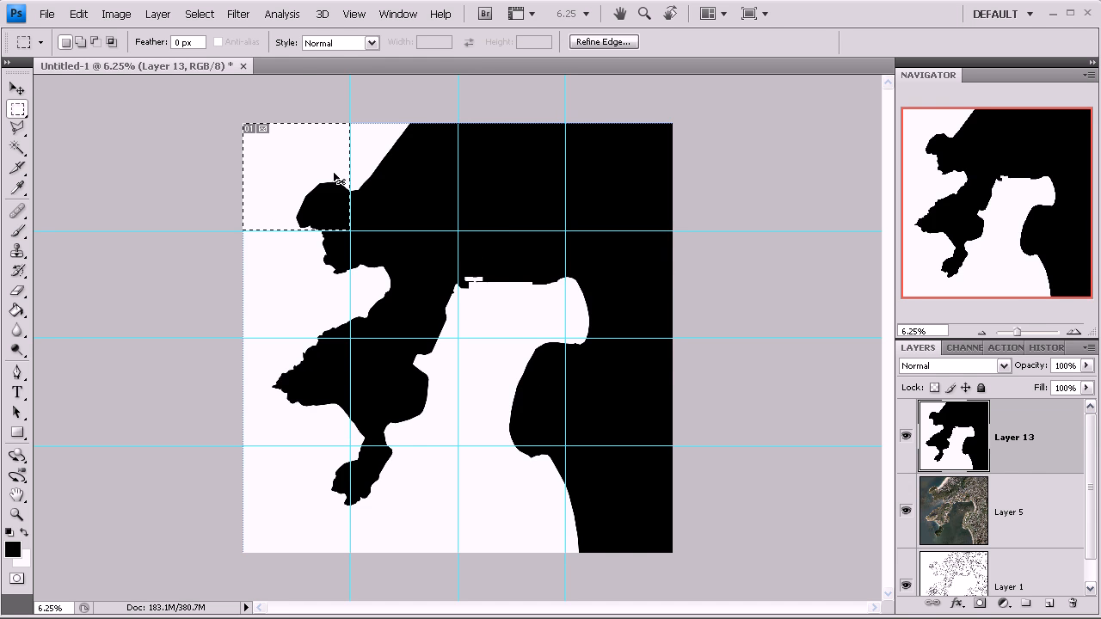
- Deselect, then draw slices along the guides over the four grid cells of the top row with the Slice tool
click(200, 13)
click(219, 50)
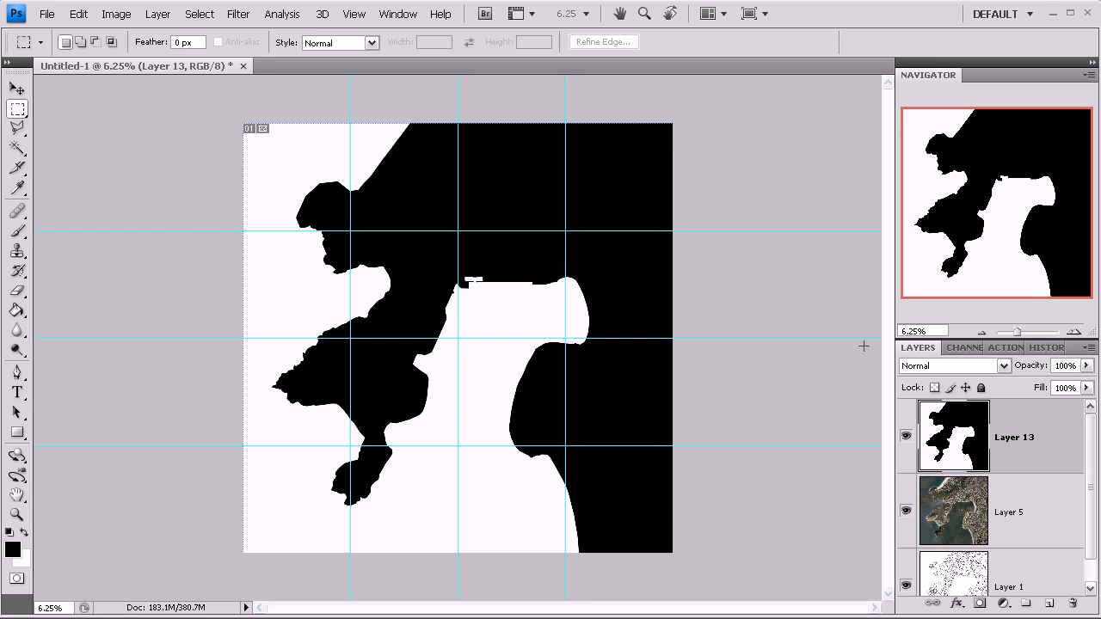
click(21, 171)
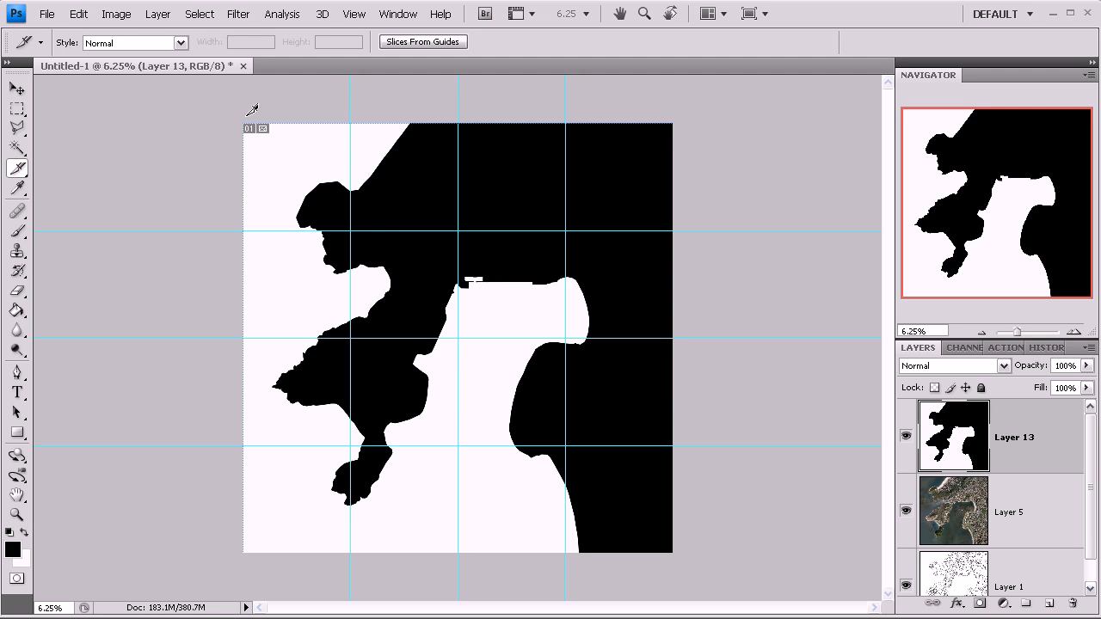
drag(244, 123, 350, 231)
drag(351, 124, 458, 230)
drag(459, 124, 564, 227)
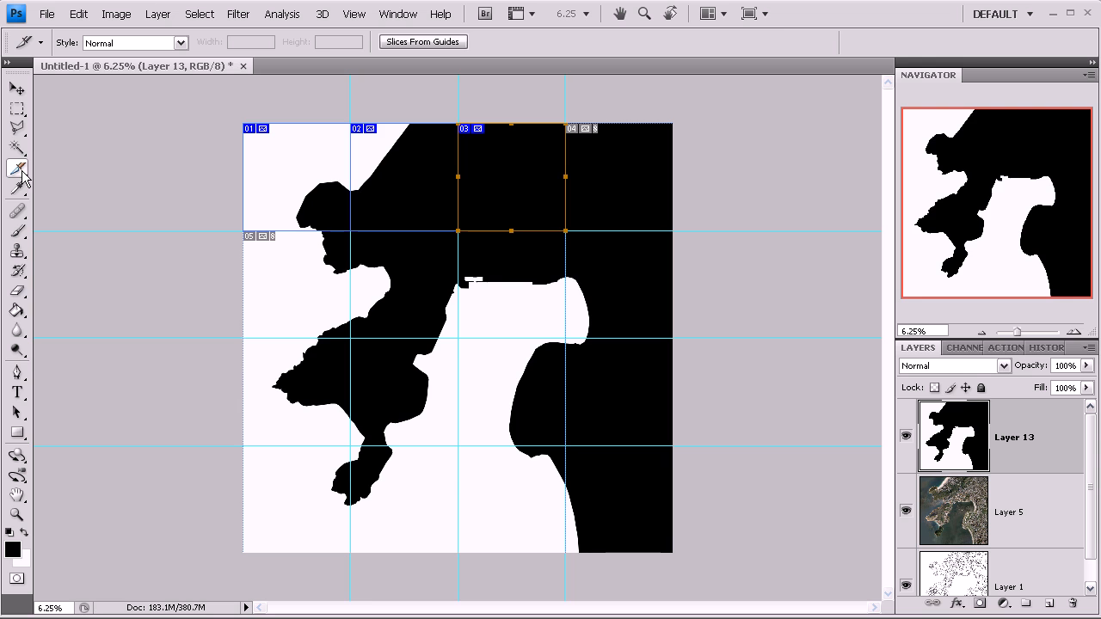
drag(570, 108, 674, 230)
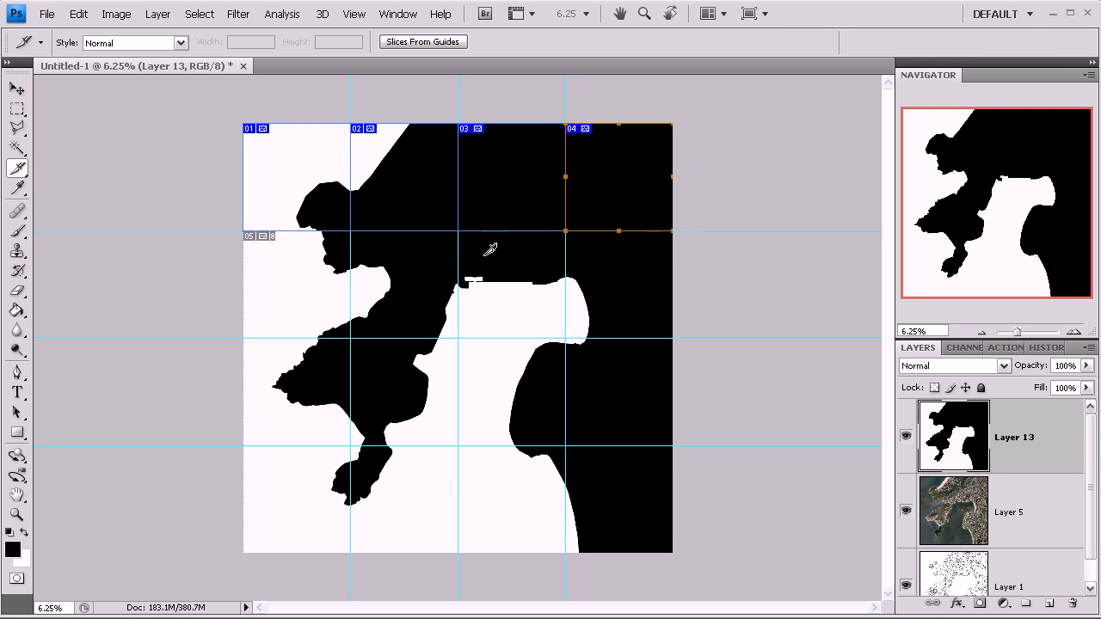
- Slice the second and third rows of grid cells along the guides, stretching the last slice to the canvas edge
drag(244, 231, 351, 337)
drag(352, 232, 462, 332)
drag(459, 231, 566, 337)
drag(568, 230, 672, 339)
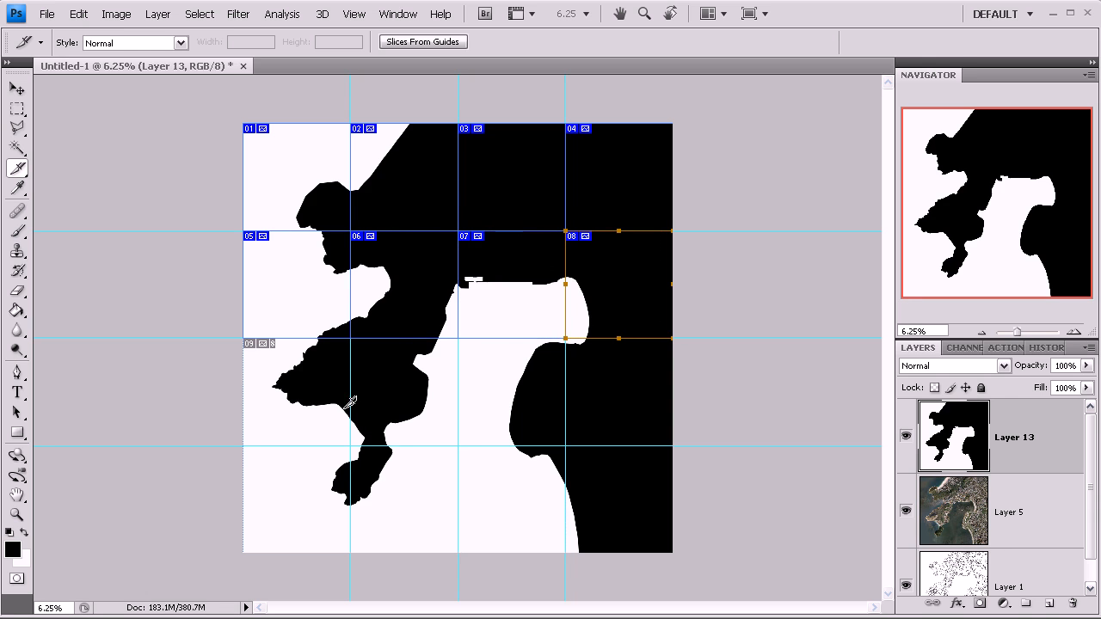
drag(245, 338, 350, 446)
drag(352, 338, 454, 440)
drag(459, 338, 568, 443)
drag(568, 339, 660, 449)
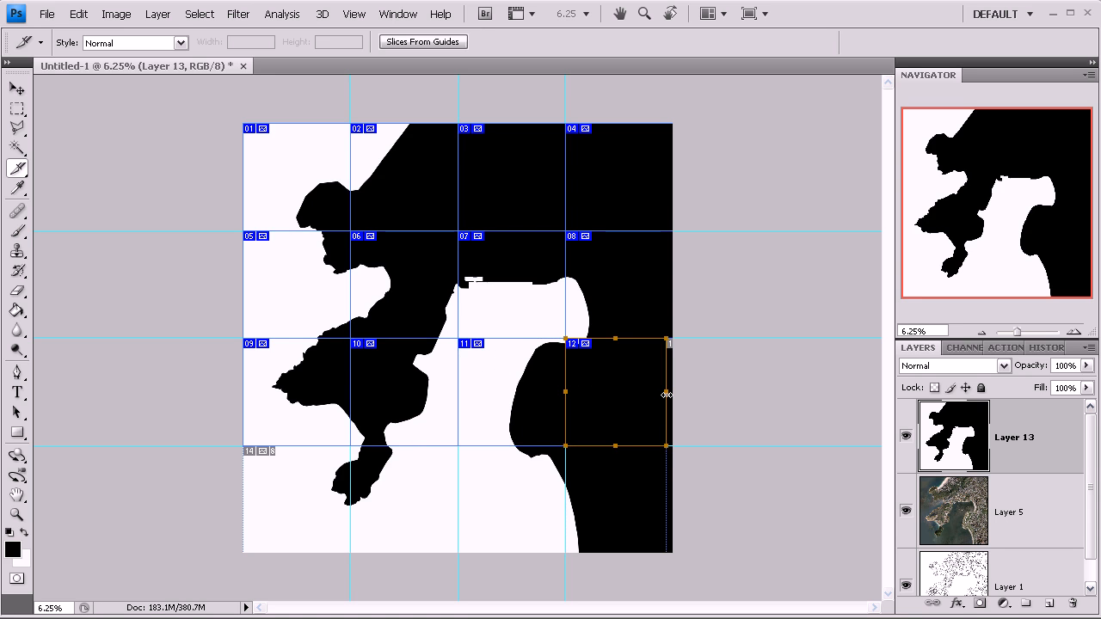
drag(666, 395, 673, 392)
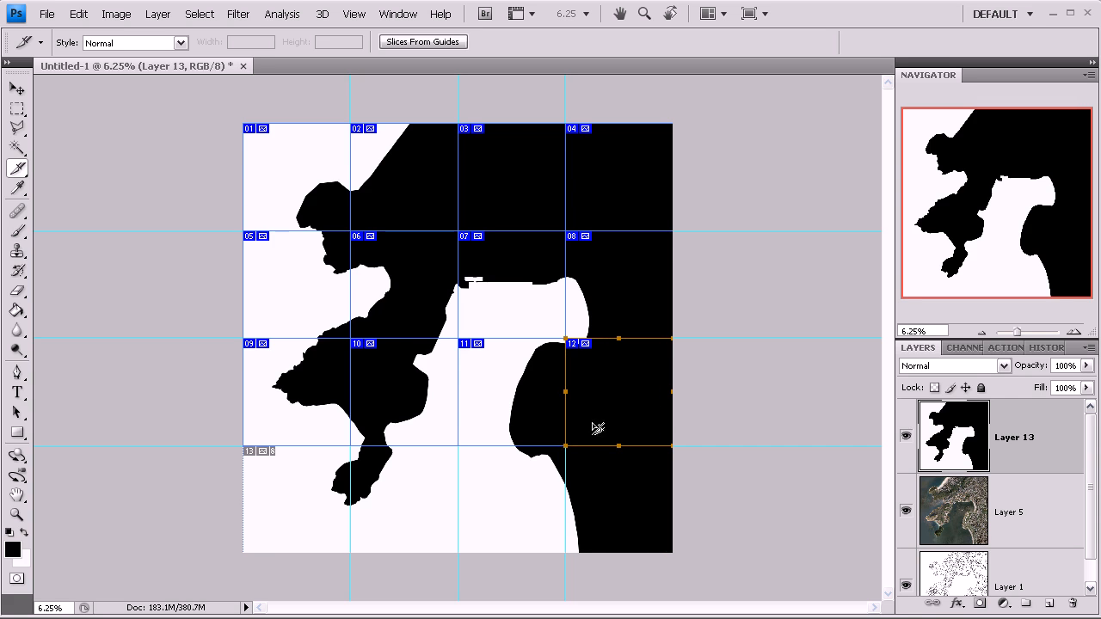
- Slice the bottom row of grid cells along the guides
drag(244, 446, 352, 551)
drag(352, 447, 459, 551)
drag(460, 445, 565, 552)
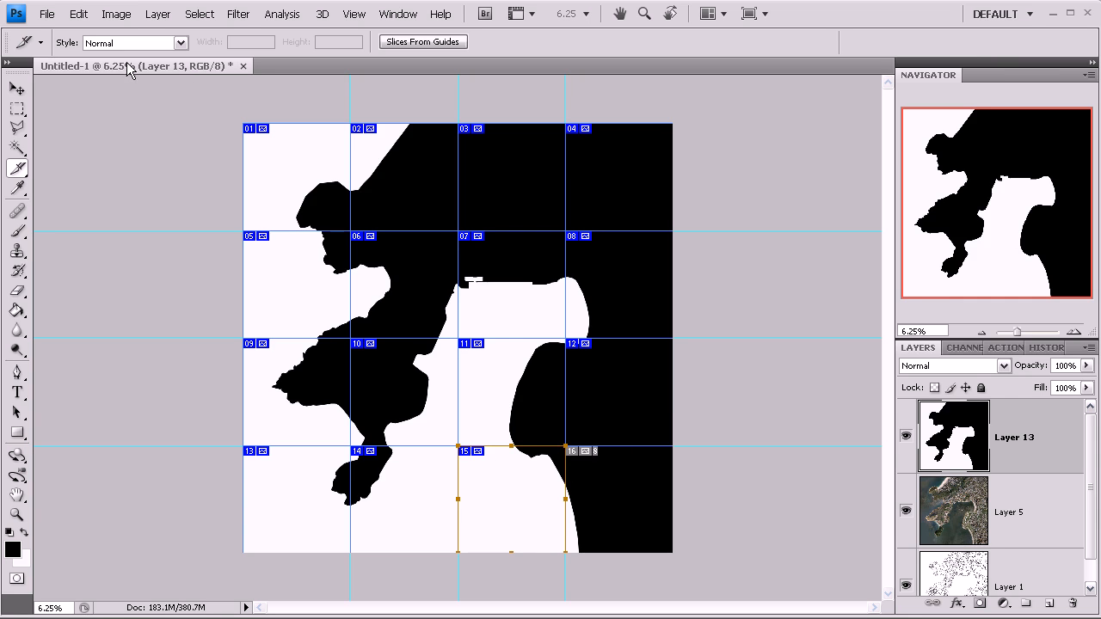
mouse_move(1088, 473)
mouse_down()
mouse_move(1095, 489)
mouse_move(1086, 459)
mouse_up()
- Duplicate the sliced mask document
click(16, 89)
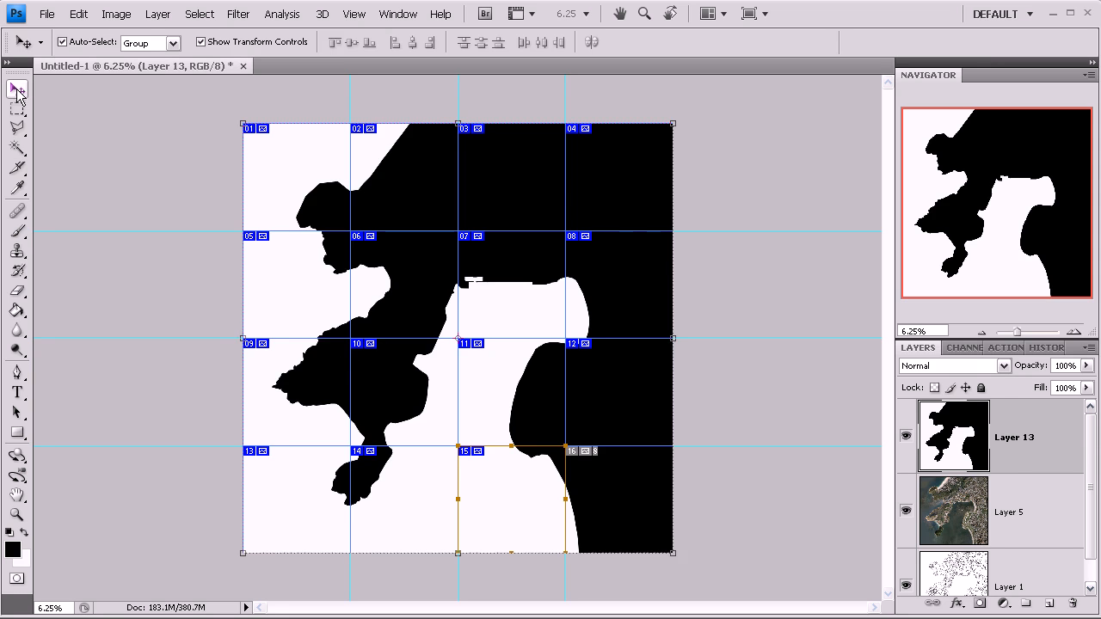
click(118, 198)
click(1067, 458)
click(116, 13)
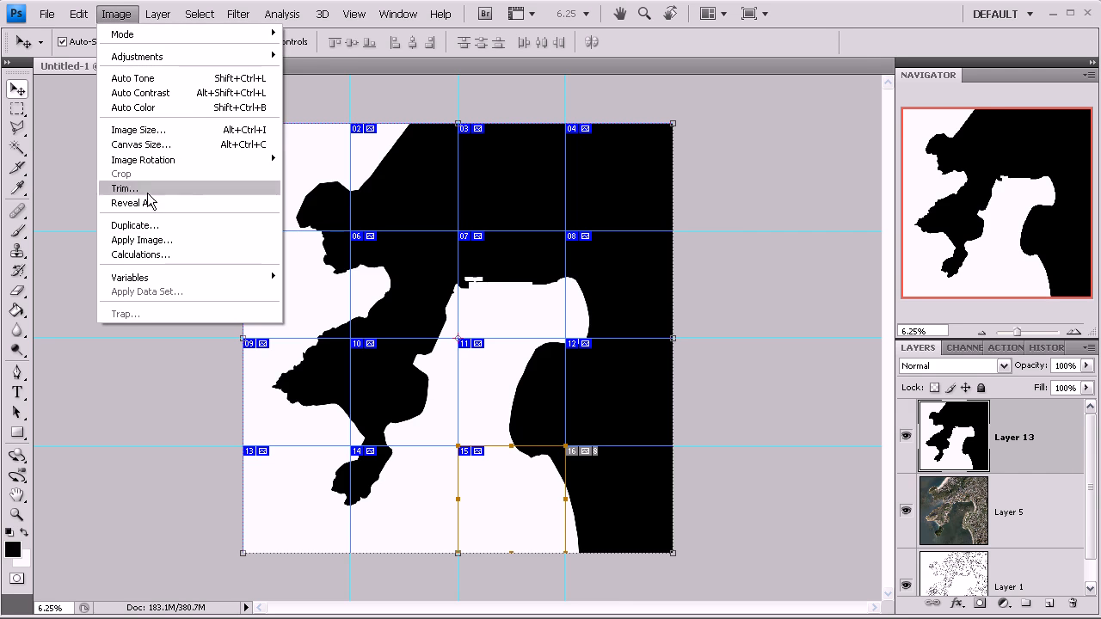
click(160, 222)
click(681, 250)
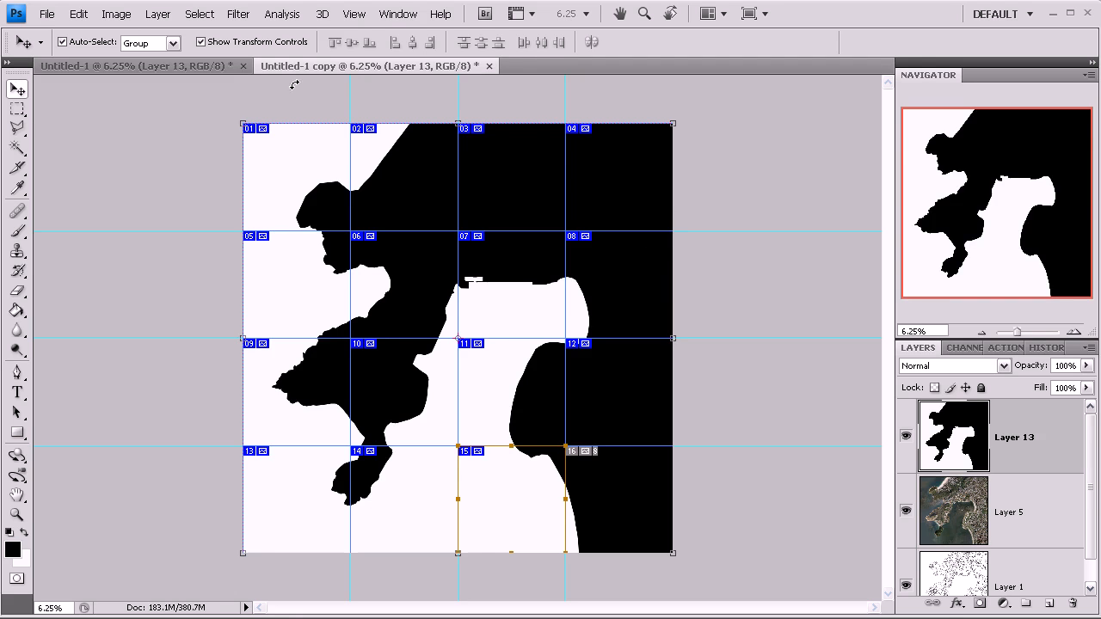
- Flatten the duplicate document into a single background layer
right_click(1041, 439)
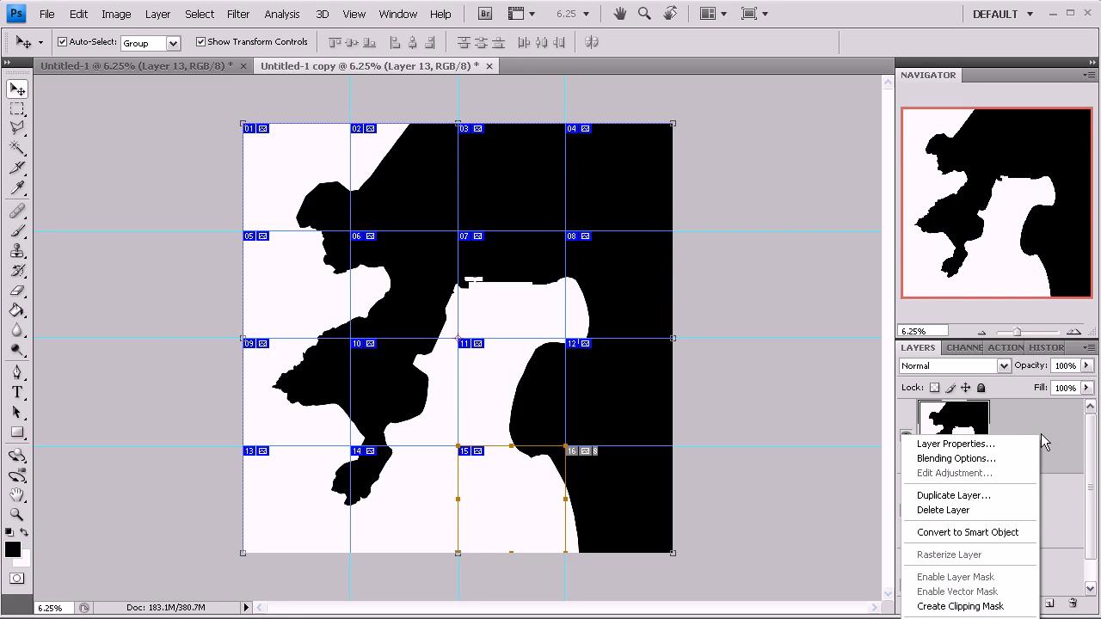
click(194, 14)
click(158, 14)
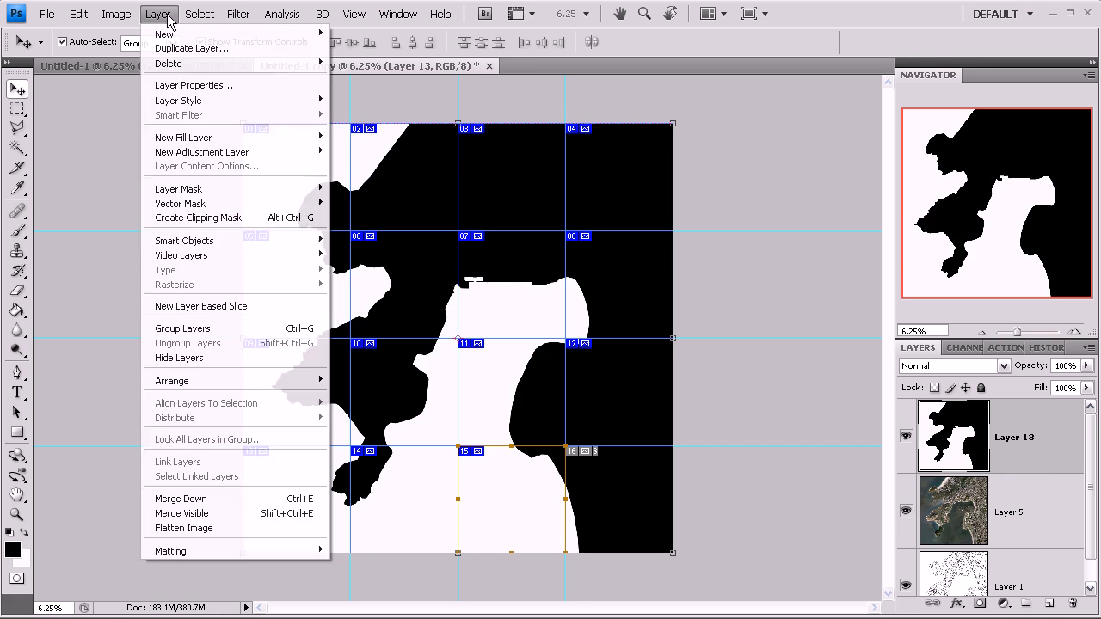
click(187, 528)
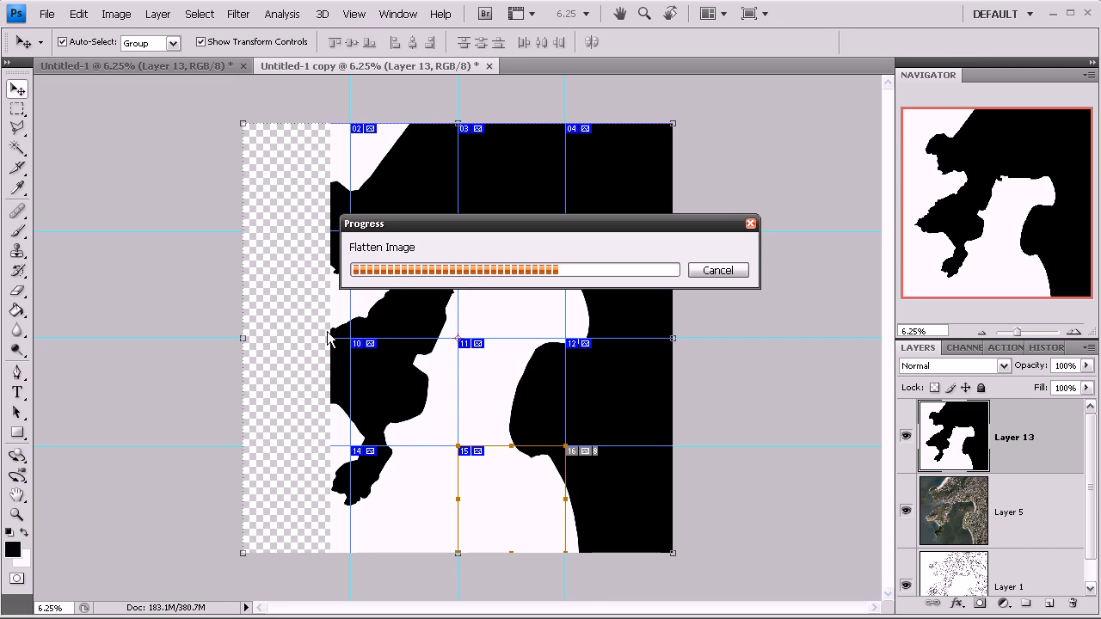
- Resize the duplicate image to 6000 × 6000 pixels
click(127, 16)
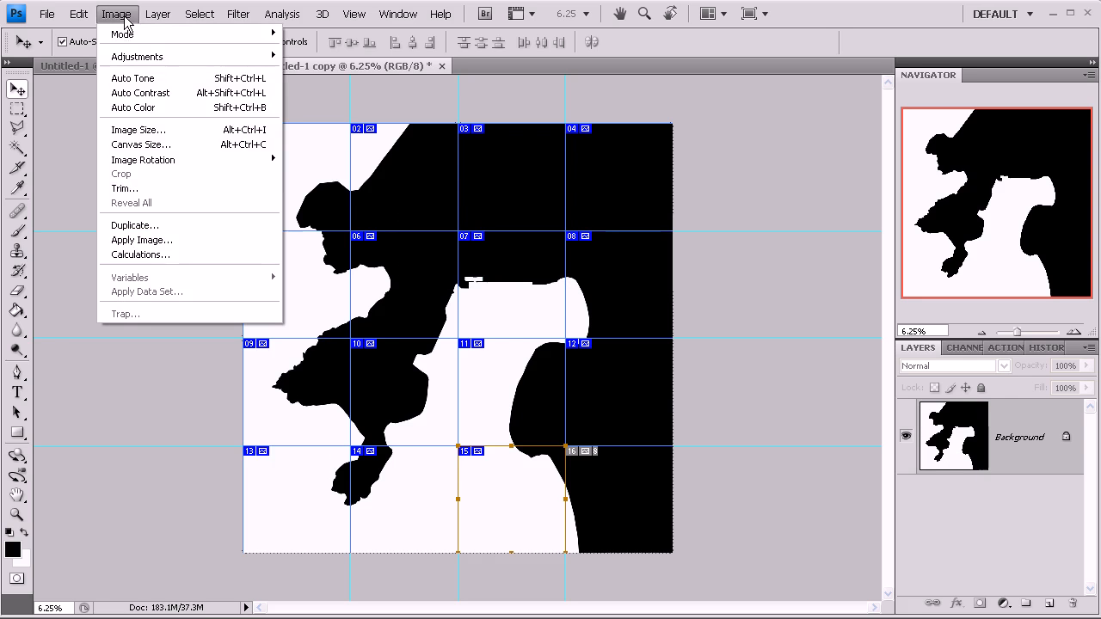
click(146, 130)
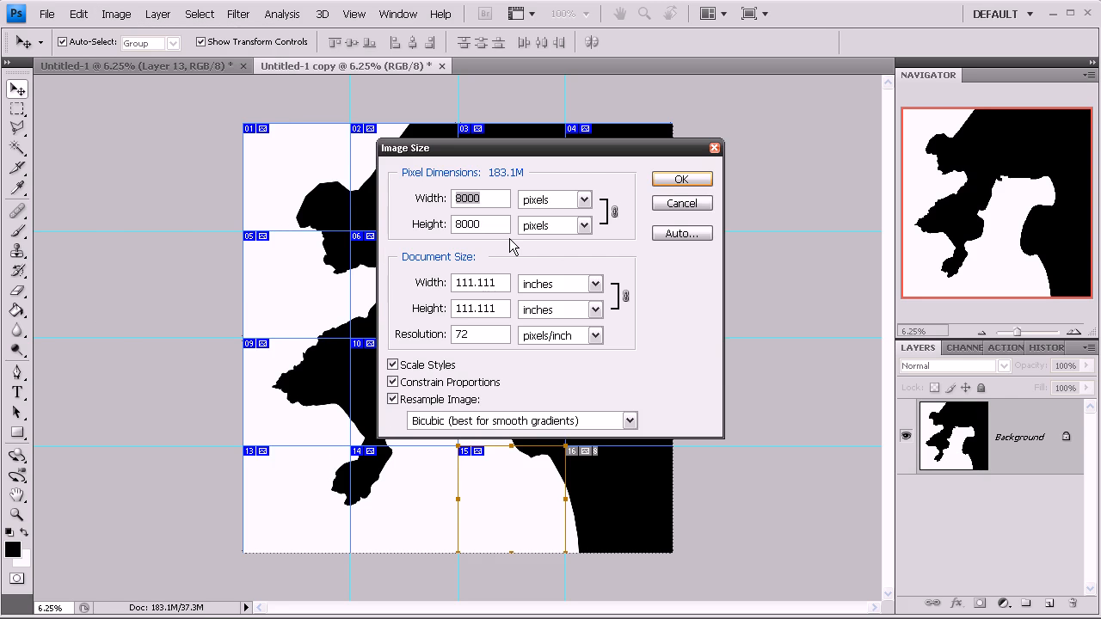
text(6000)
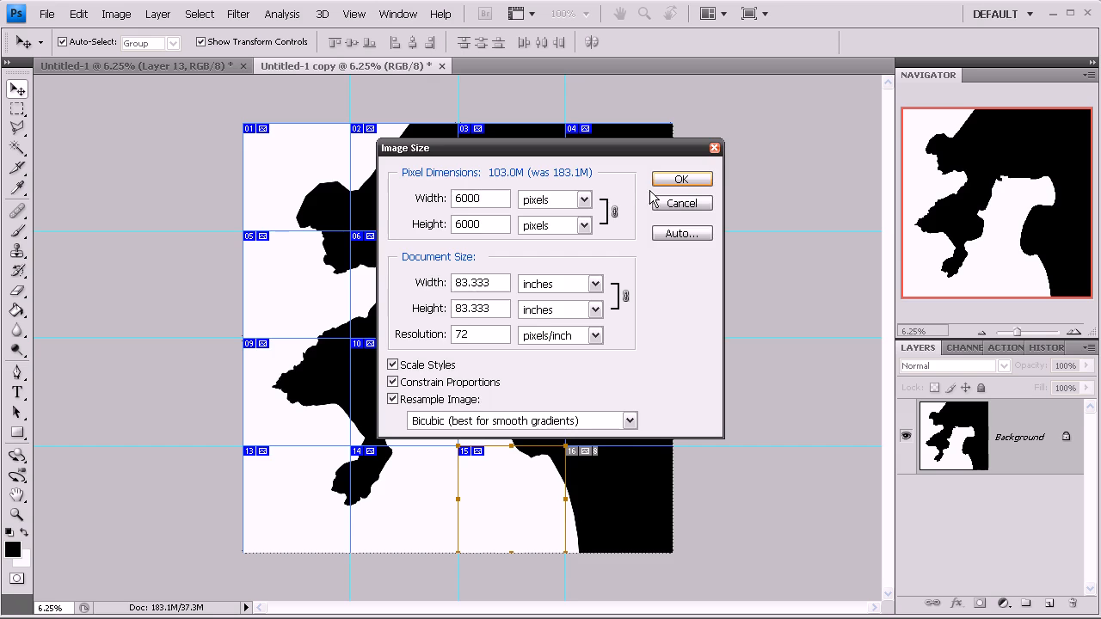
click(670, 177)
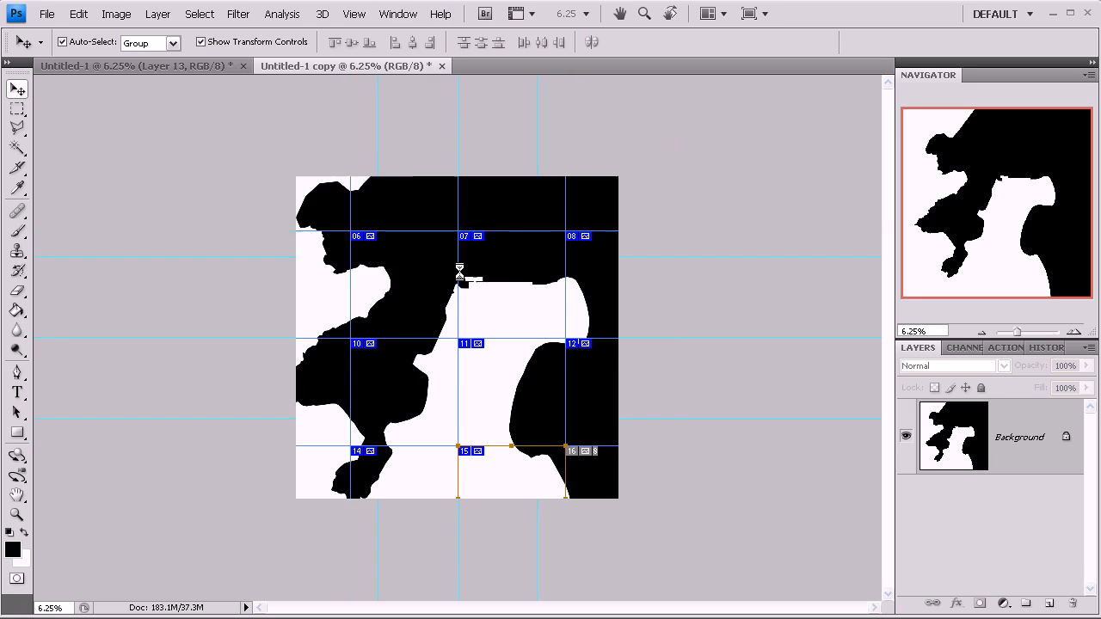
- Open Save for Web & Devices for the duplicate and zoom the preview out to 6.3%
click(46, 14)
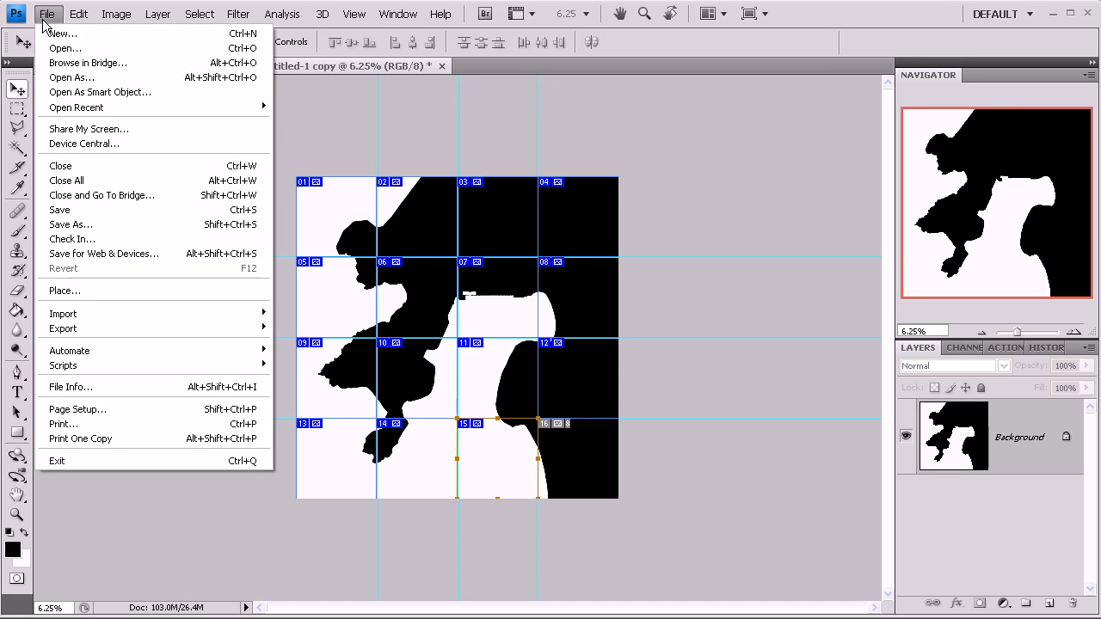
click(104, 255)
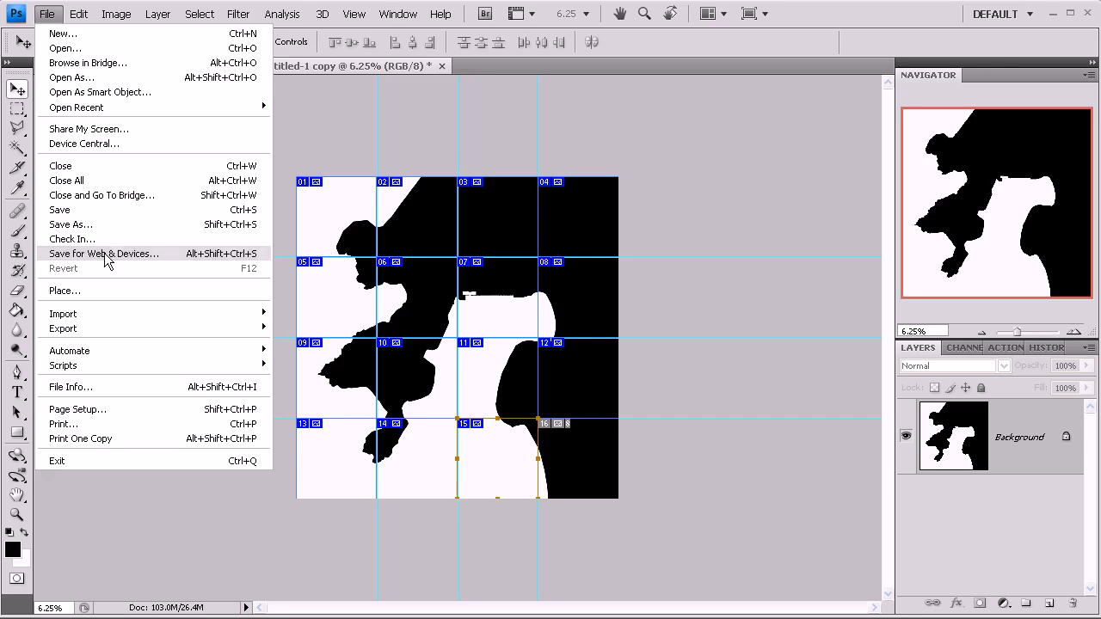
click(513, 447)
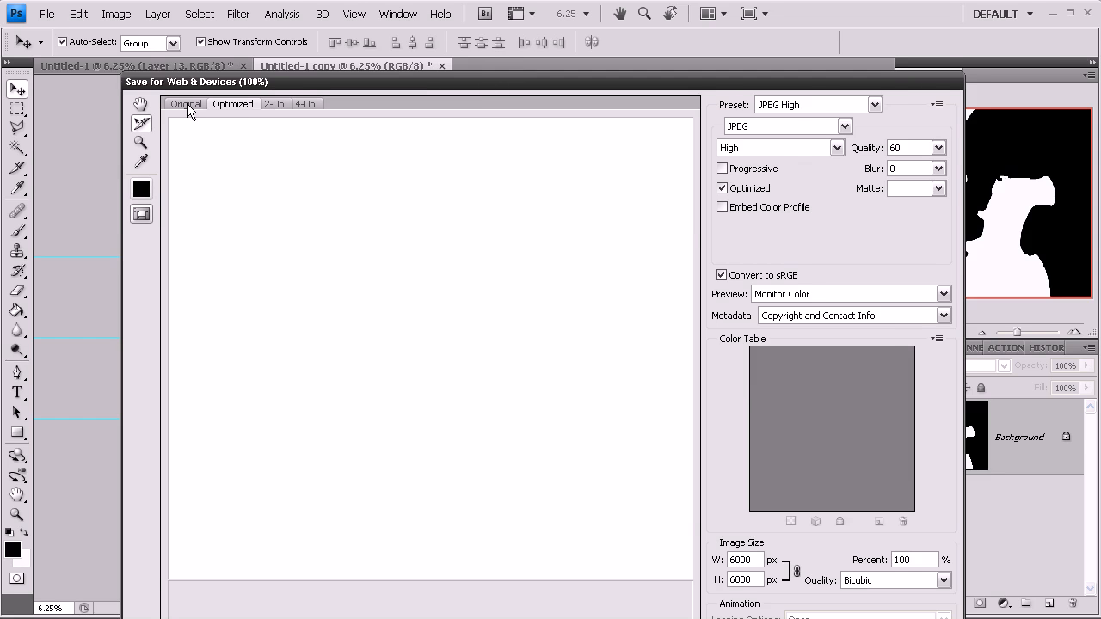
drag(238, 40, 226, 12)
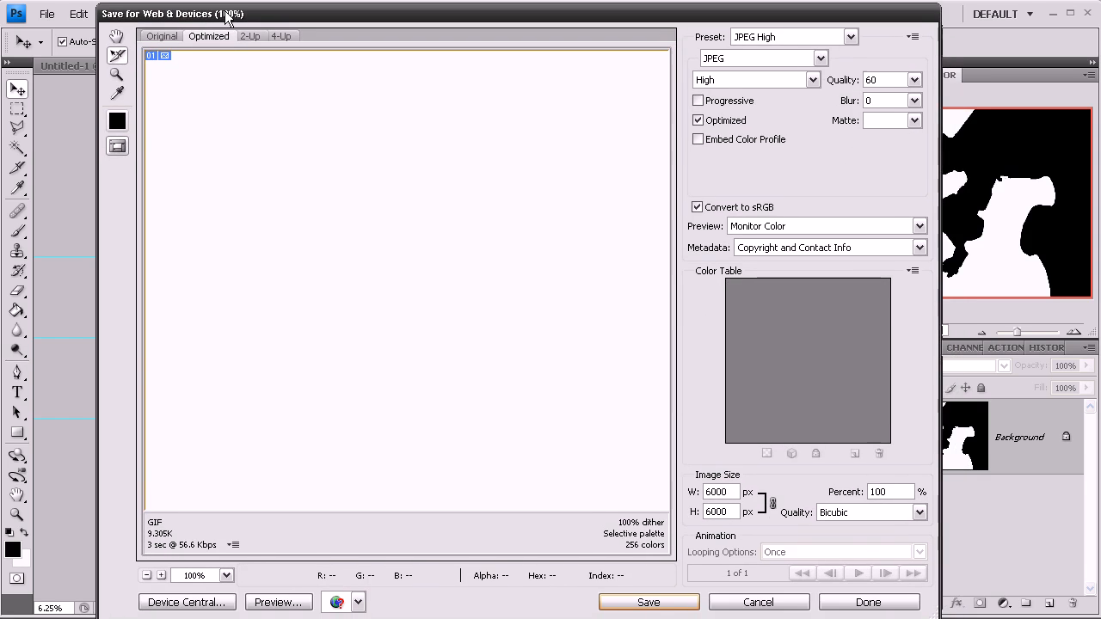
click(147, 575)
click(146, 575)
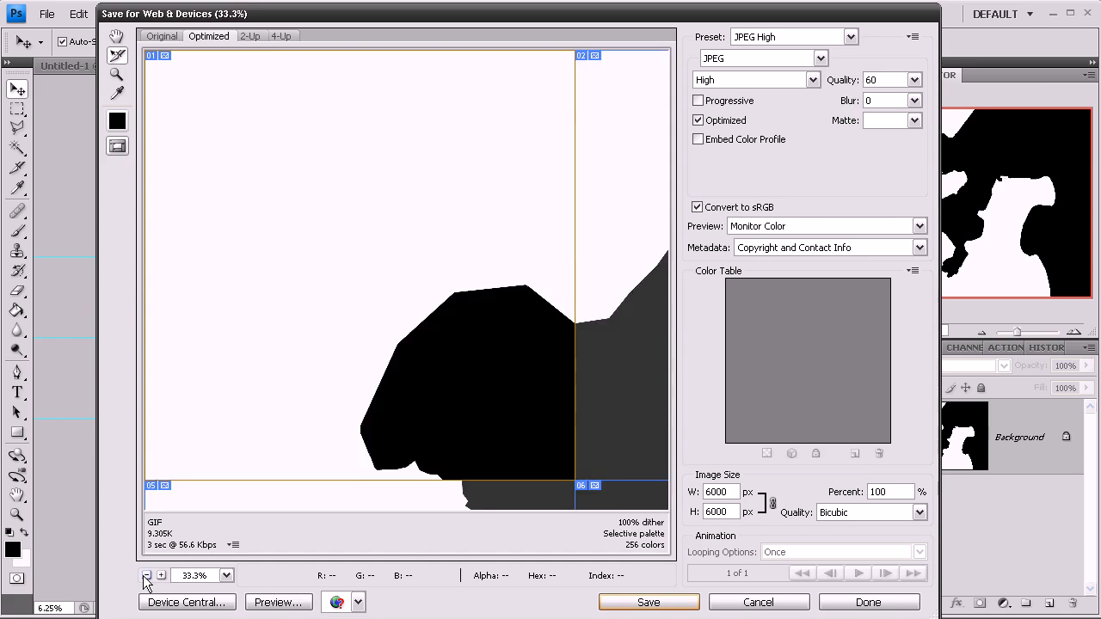
click(146, 576)
click(147, 575)
click(147, 576)
click(147, 576)
click(146, 576)
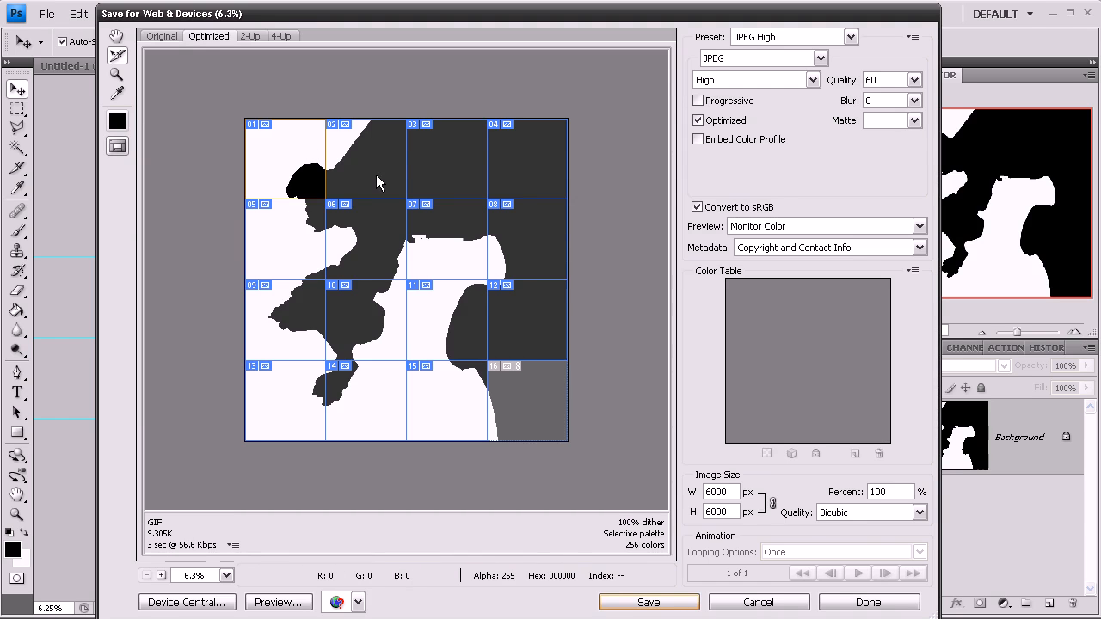
- Switch the Save for Web preview to the Original view and select all 16 slices
click(118, 55)
click(161, 38)
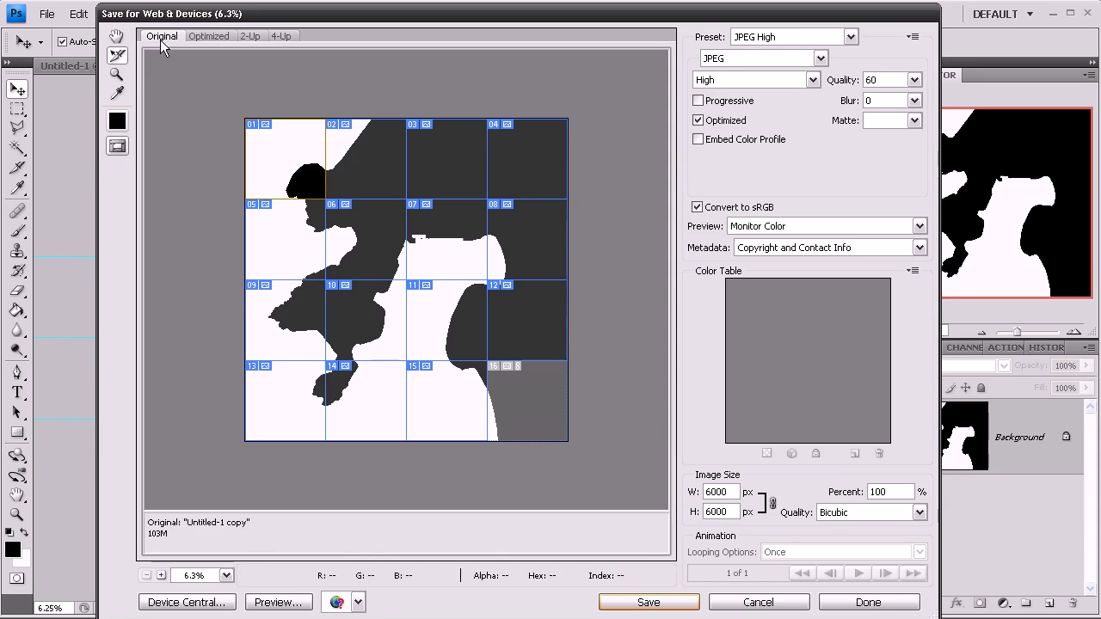
shift+click(363, 151)
shift+click(425, 166)
shift+click(515, 171)
shift+click(528, 244)
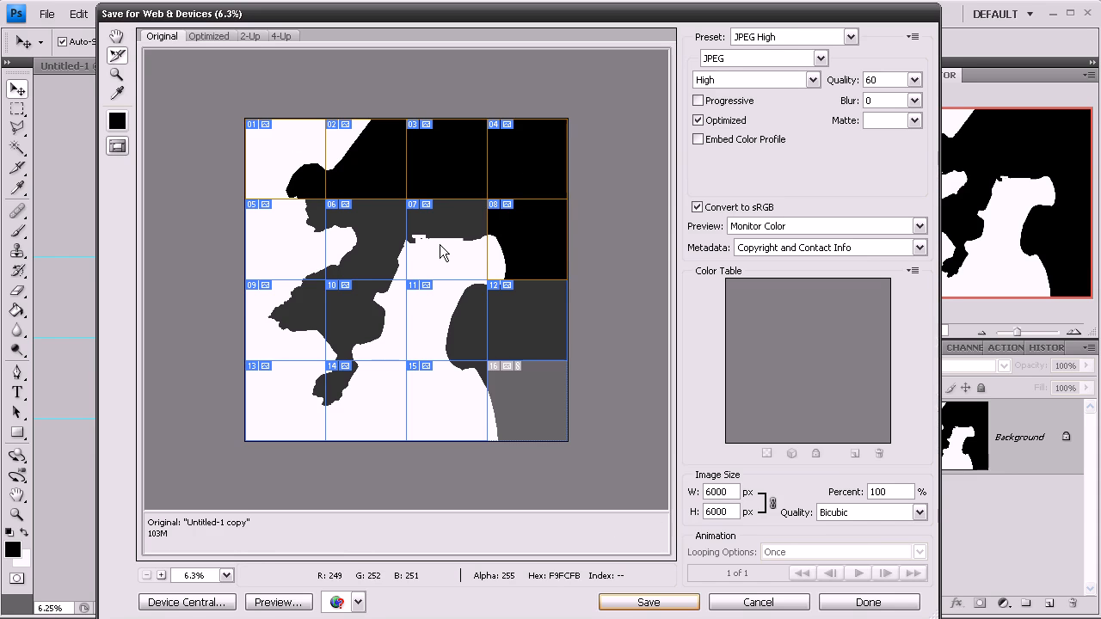
shift+click(440, 244)
shift+click(375, 240)
shift+click(283, 246)
shift+click(288, 314)
shift+click(362, 318)
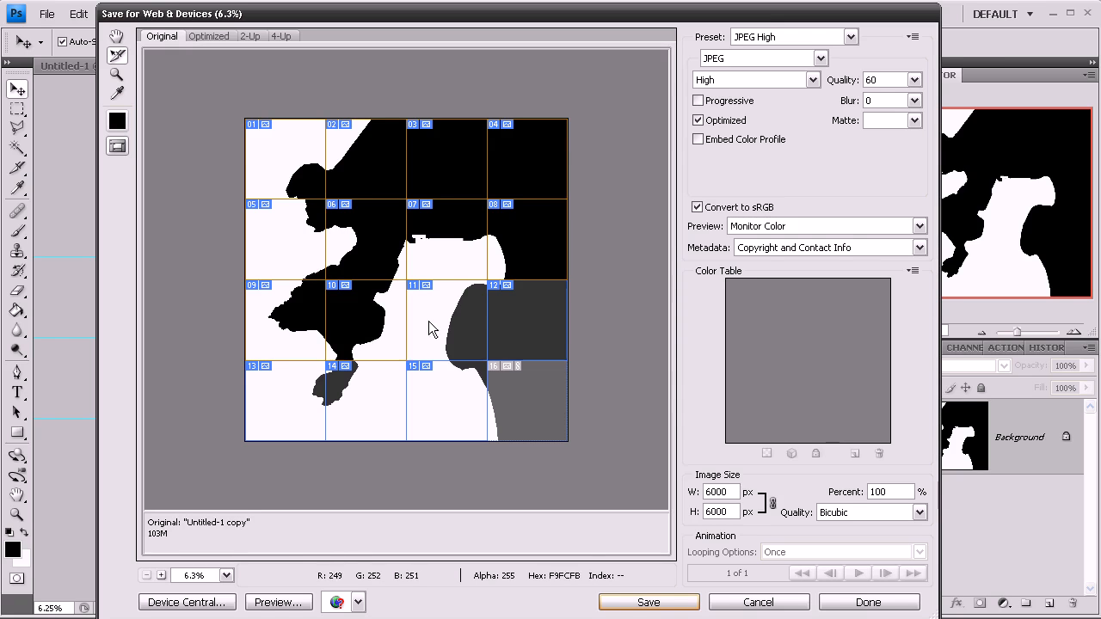
shift+click(428, 321)
shift+click(528, 326)
shift+click(514, 383)
shift+click(462, 404)
shift+click(339, 393)
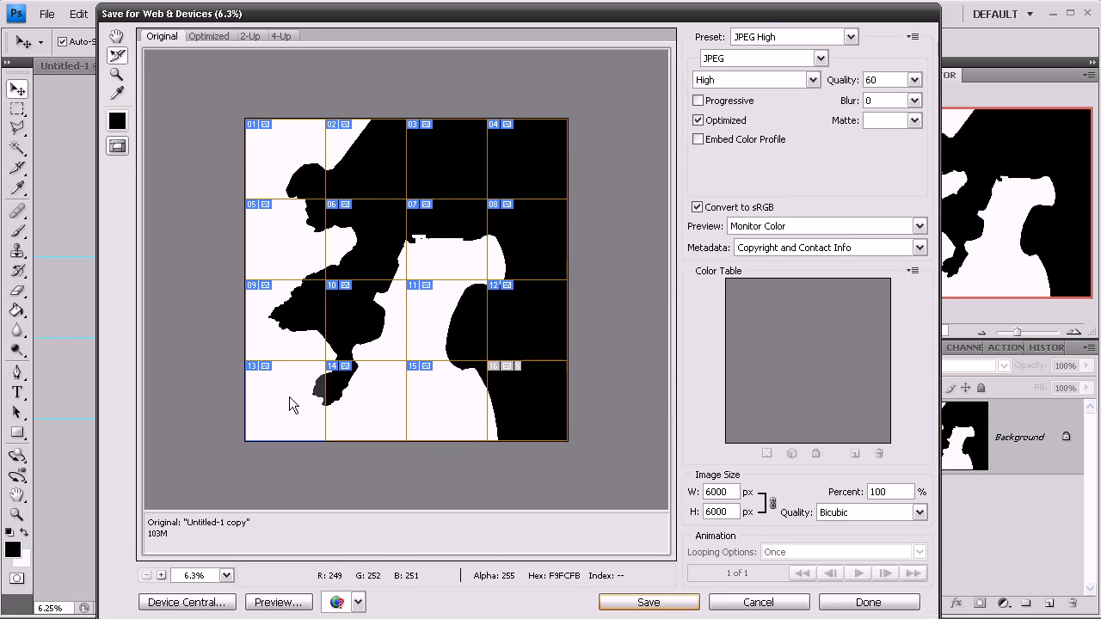
shift+click(290, 401)
- Apply the JPEG High preset to the selected slices and start saving them
click(748, 41)
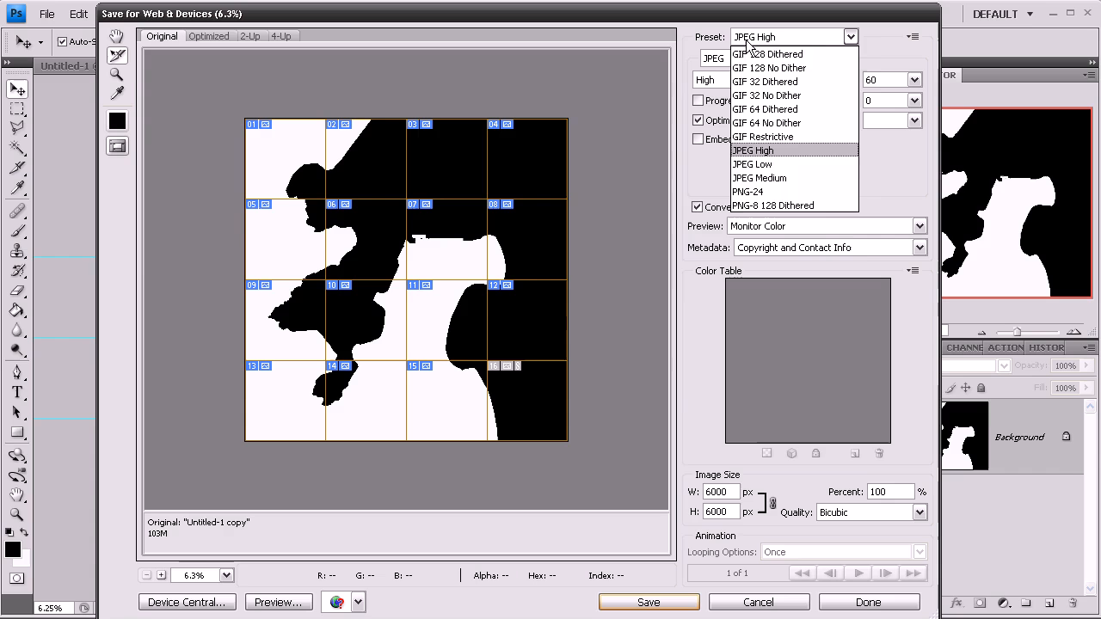
click(757, 153)
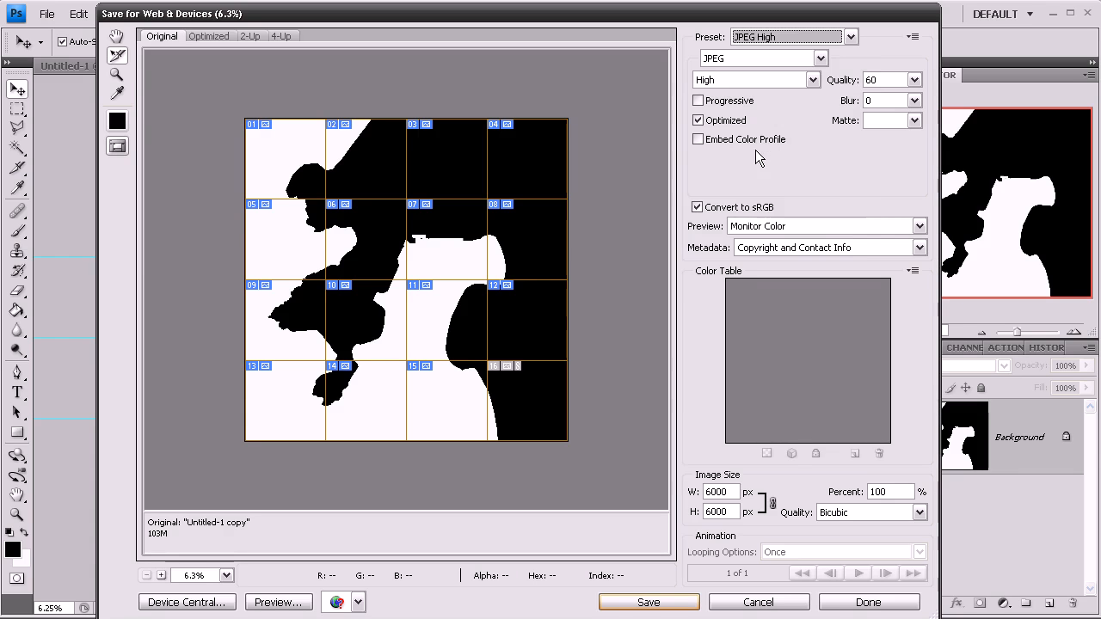
click(627, 601)
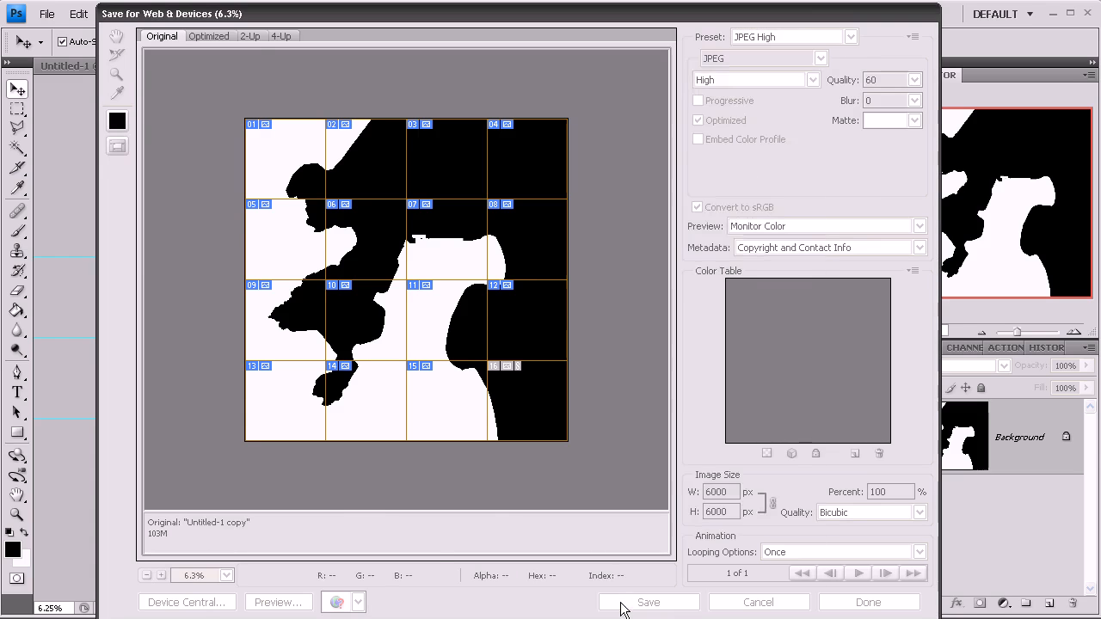
- Create a new folder named reflection map inside the Textures folder and open it
click(618, 82)
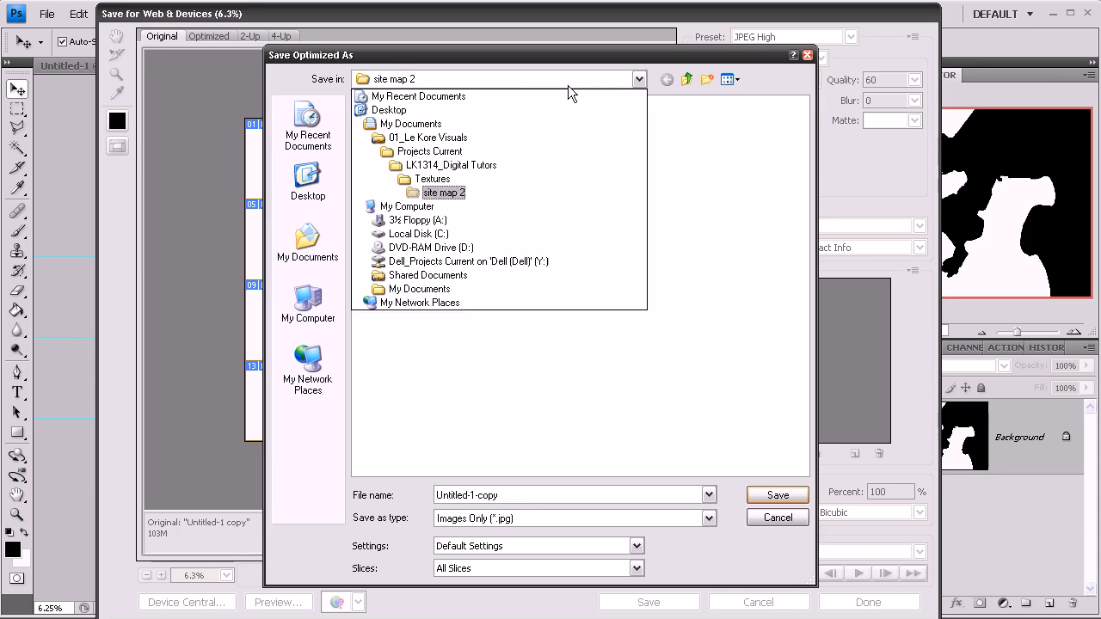
click(427, 181)
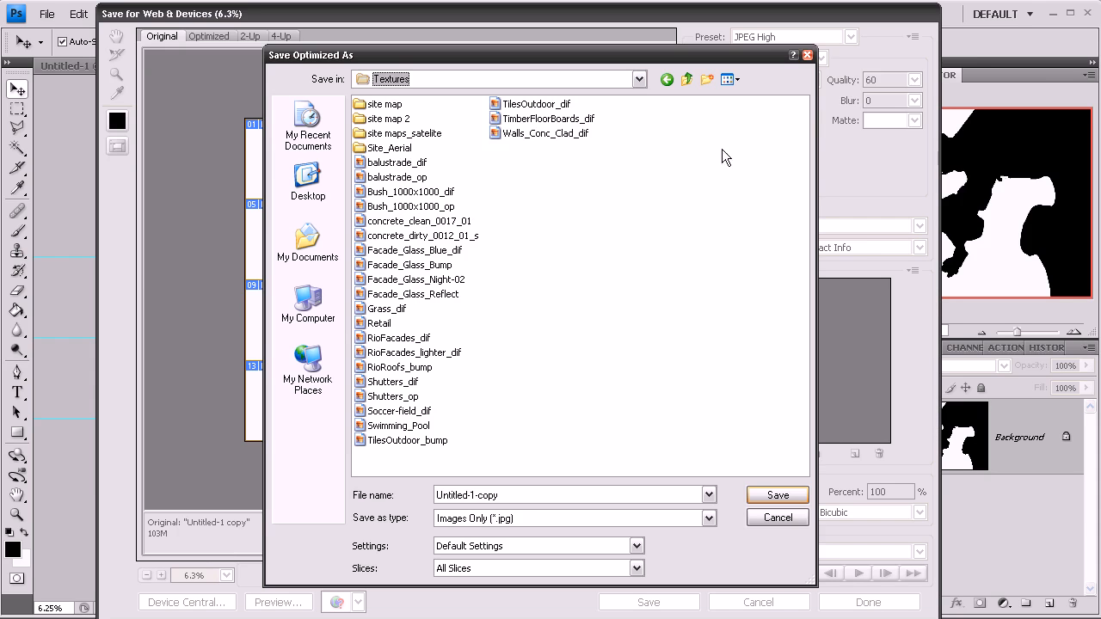
click(706, 80)
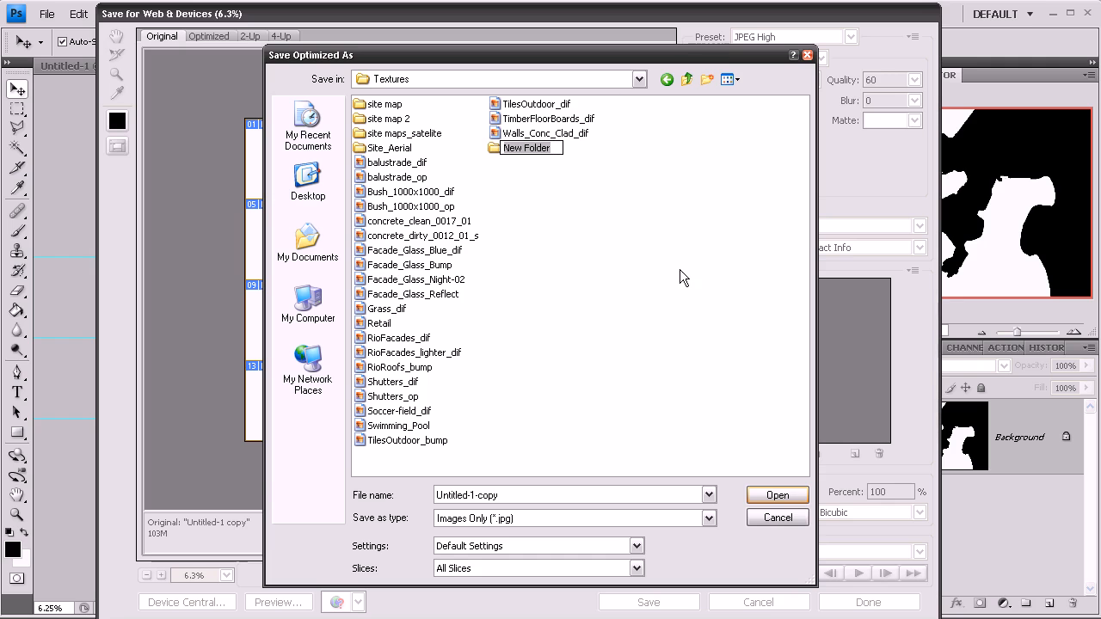
text(sate)
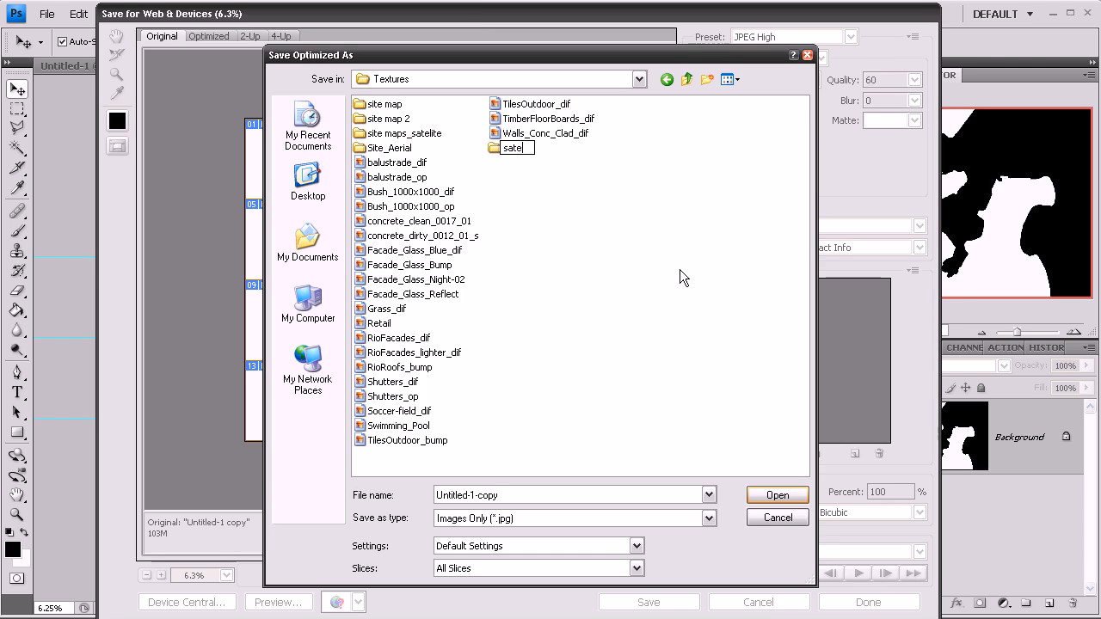
key(BackSpace)
key(BackSpace)
key(BackSpace)
text(reflection map)
key(Return)
double_click(536, 150)
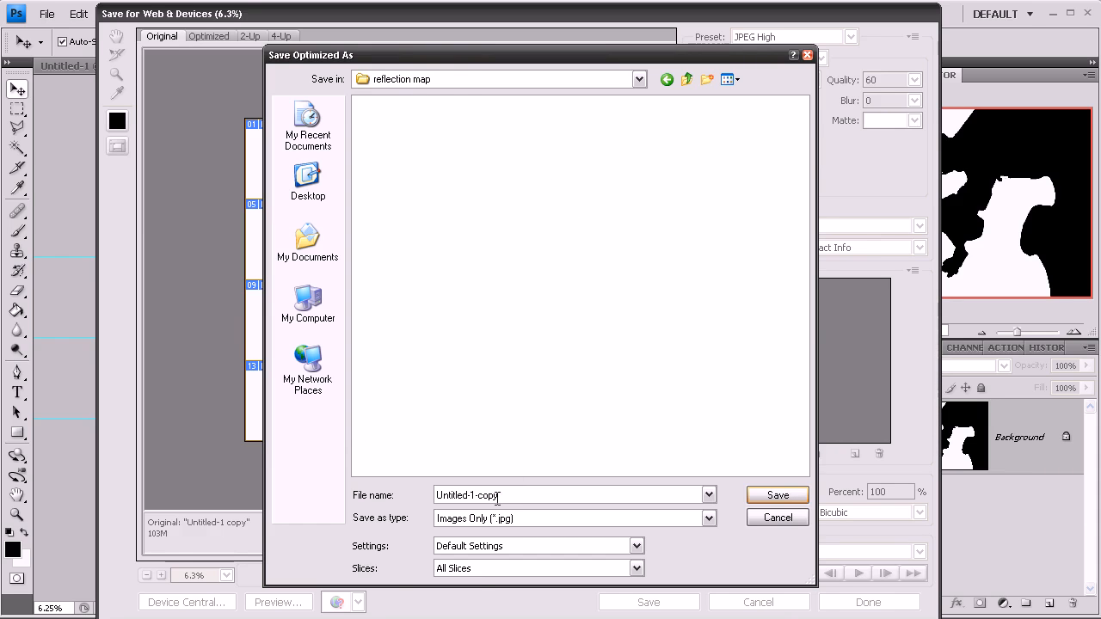
- Save all slices as JPEG images into the reflection map folder
click(488, 574)
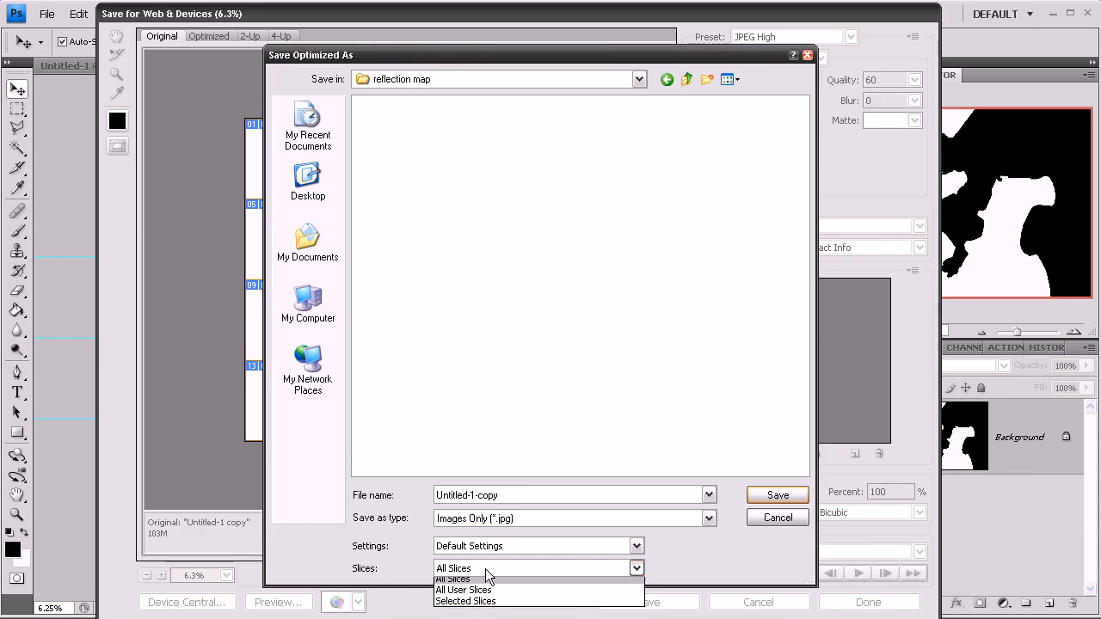
click(465, 580)
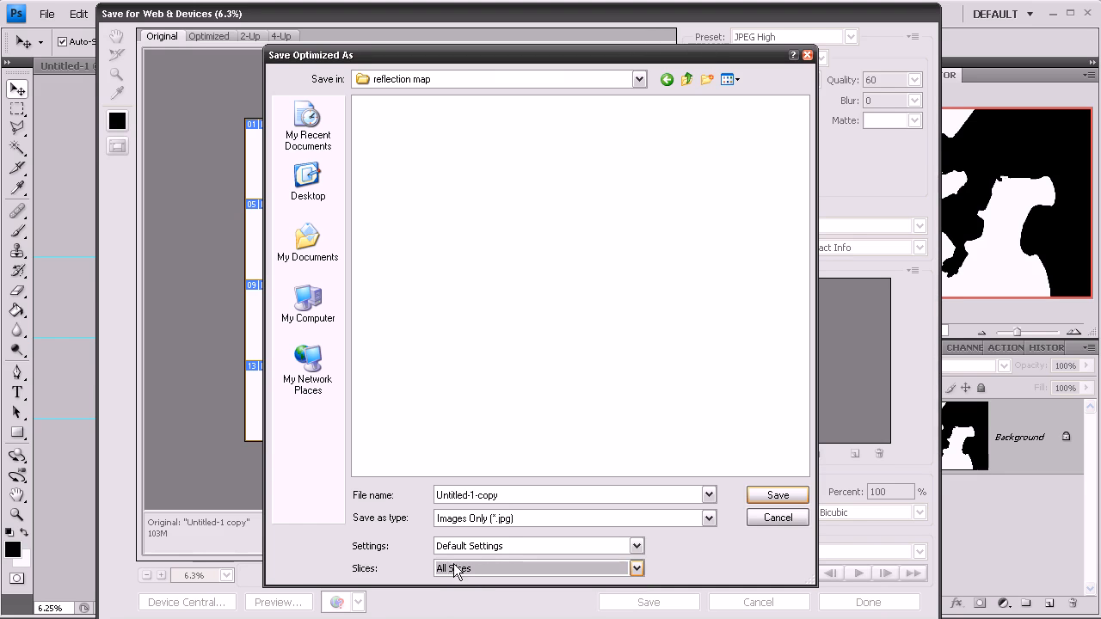
click(777, 496)
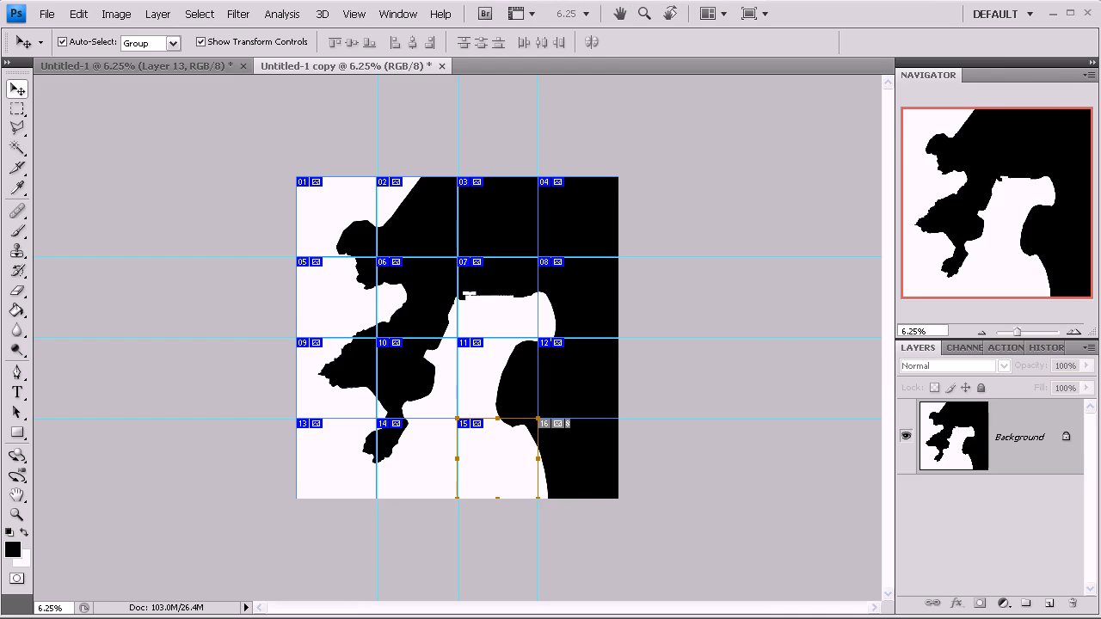
- Open the exported images folder and view the mask tiles as thumbnails
drag(1100, 49, 366, 27)
double_click(394, 132)
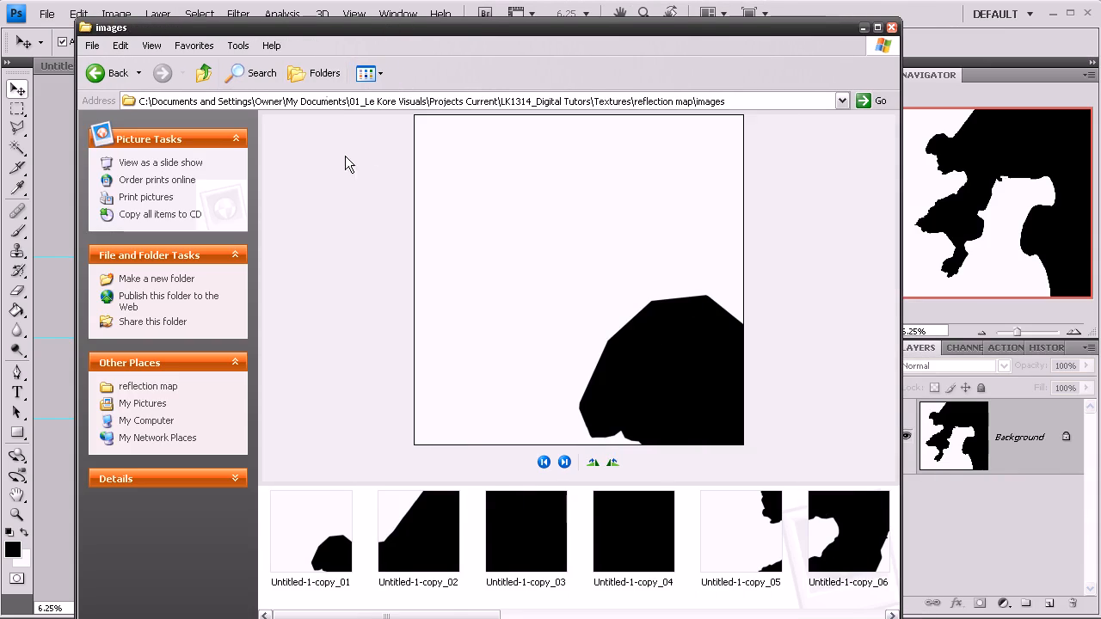
click(381, 73)
click(385, 112)
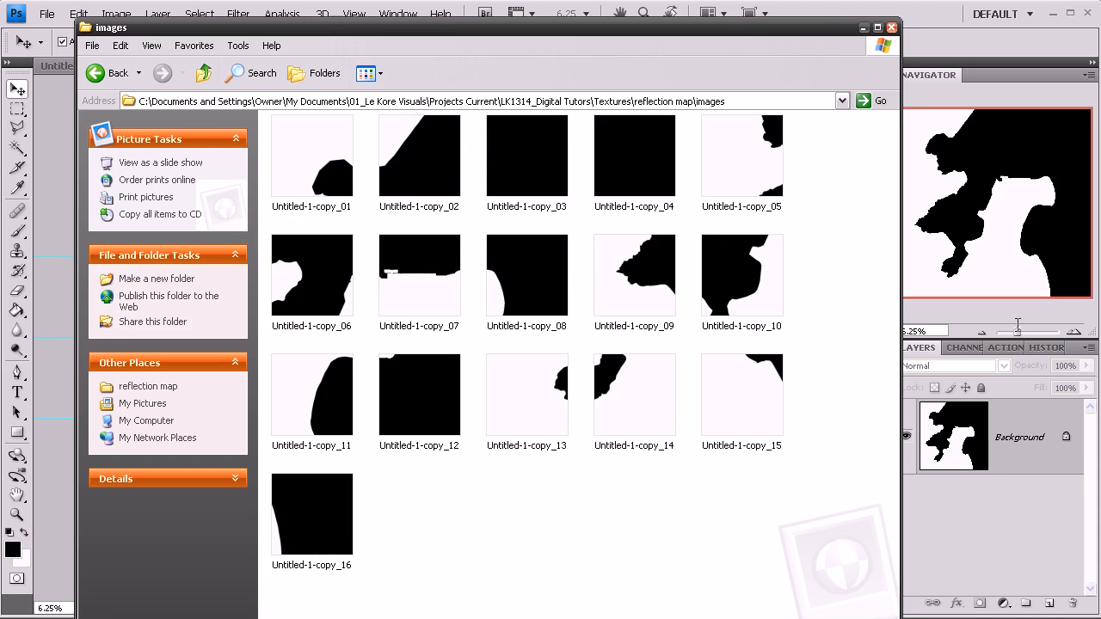
drag(901, 317, 751, 302)
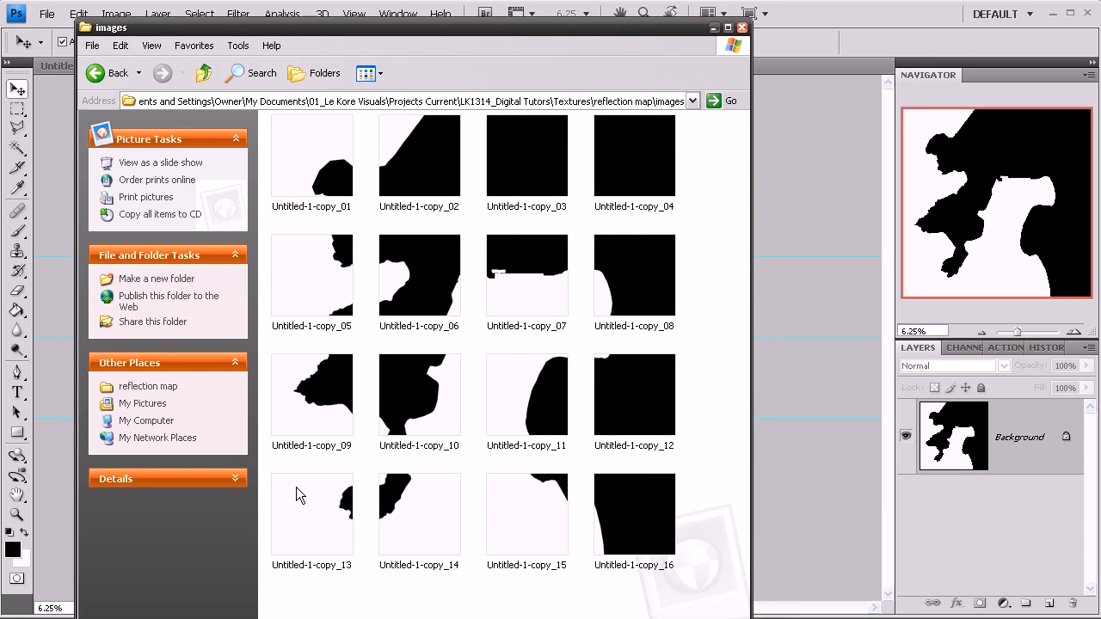
drag(311, 40, 1100, 37)
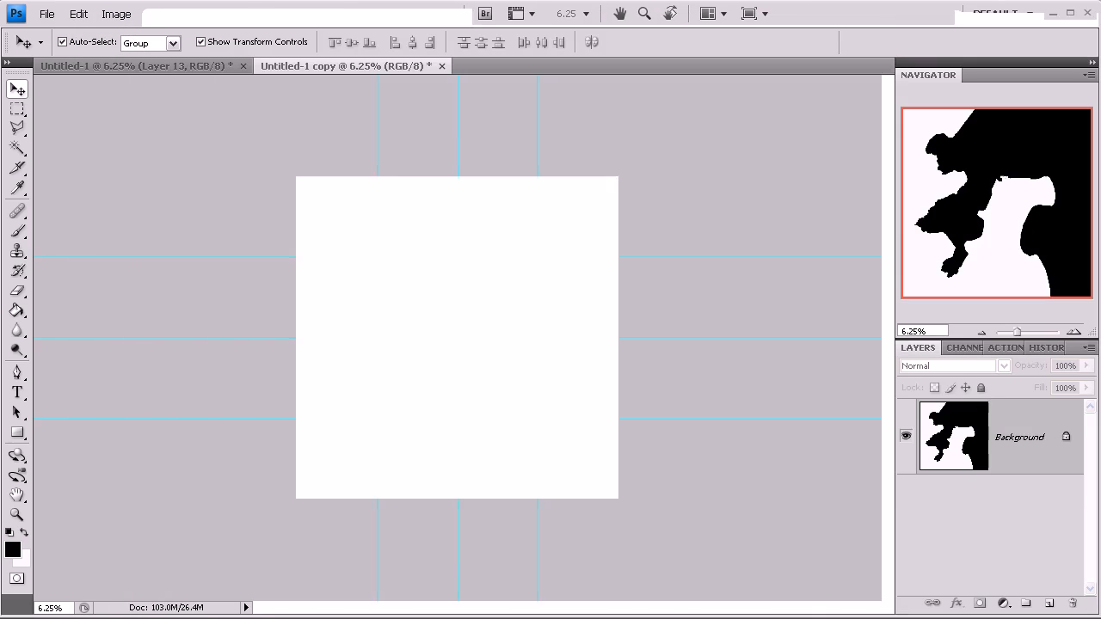
- In the original document, hide the mask layer Layer 13 and duplicate the document
click(207, 60)
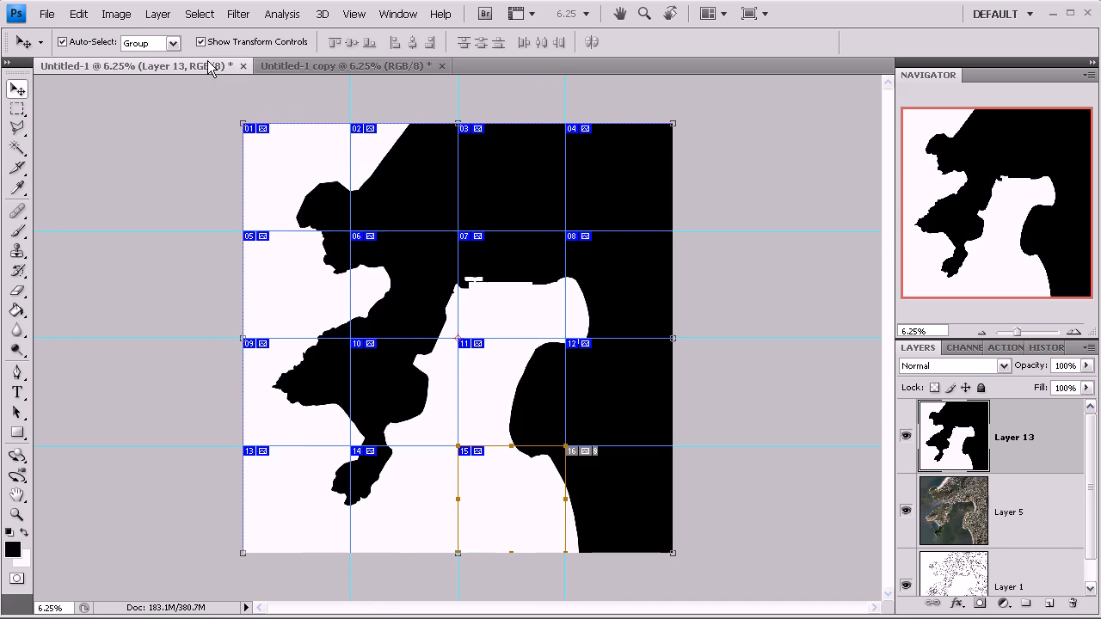
click(906, 438)
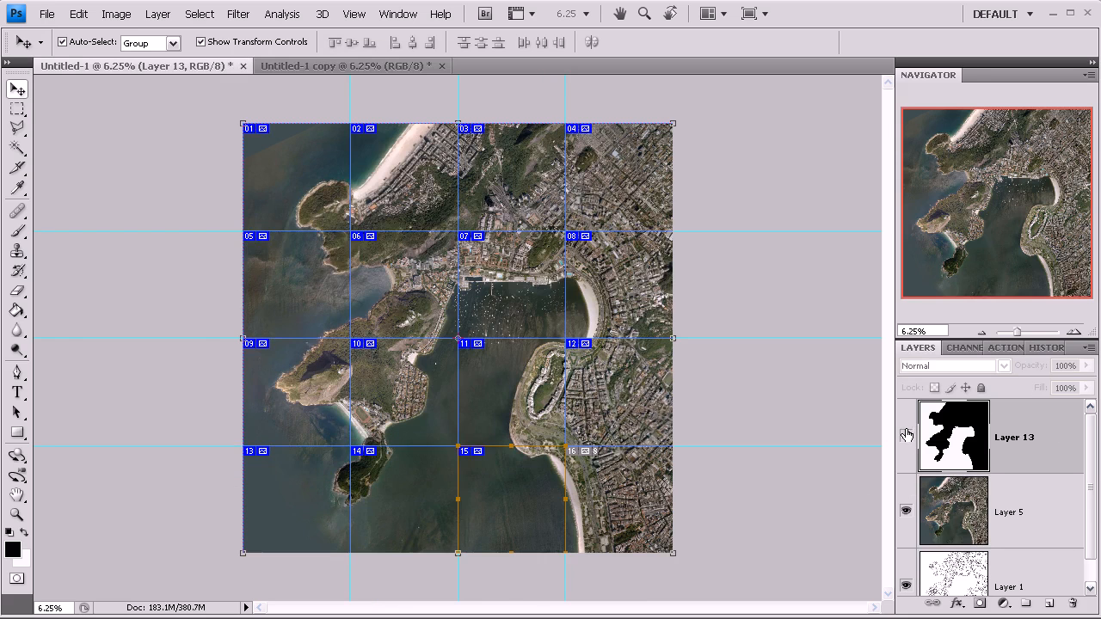
click(115, 15)
click(135, 226)
click(691, 240)
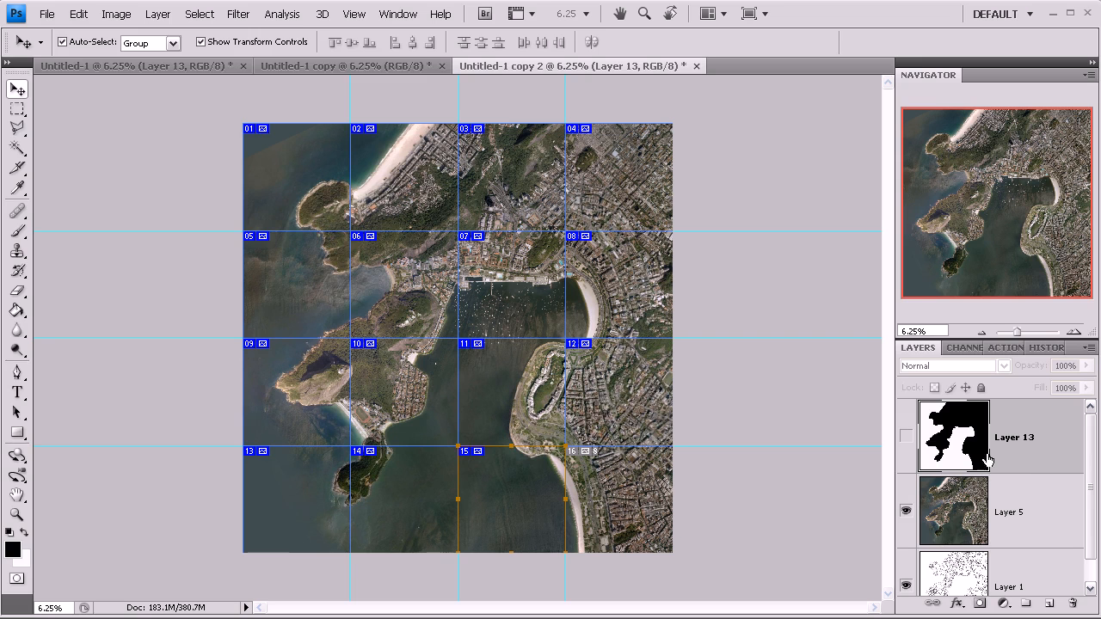
- Flatten the aerial-photo duplicate into a single background layer
click(117, 13)
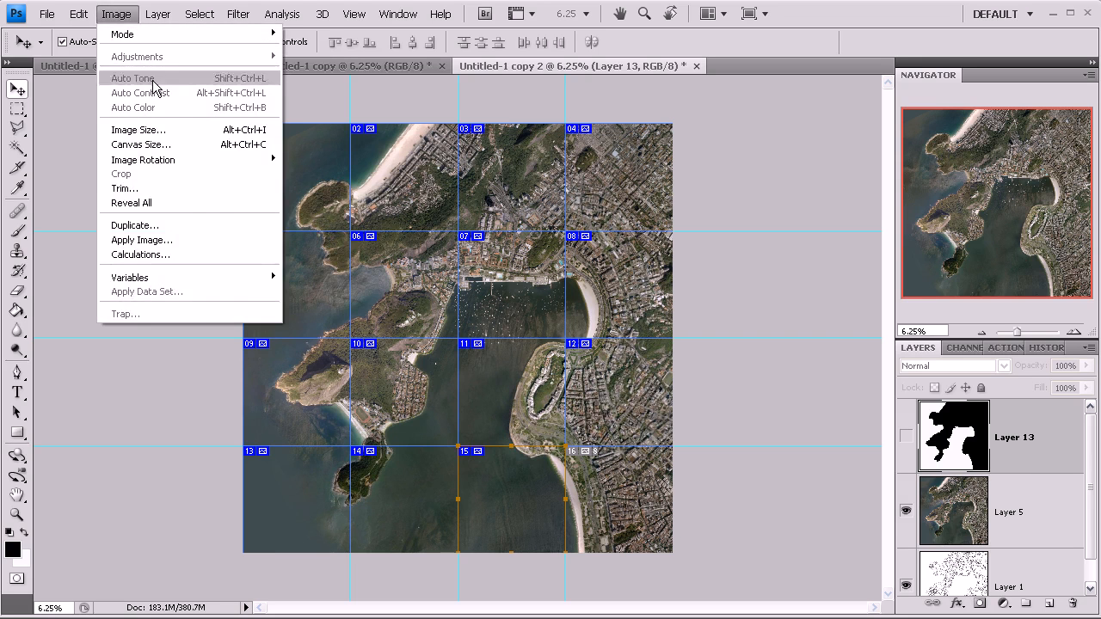
mouse_move(158, 13)
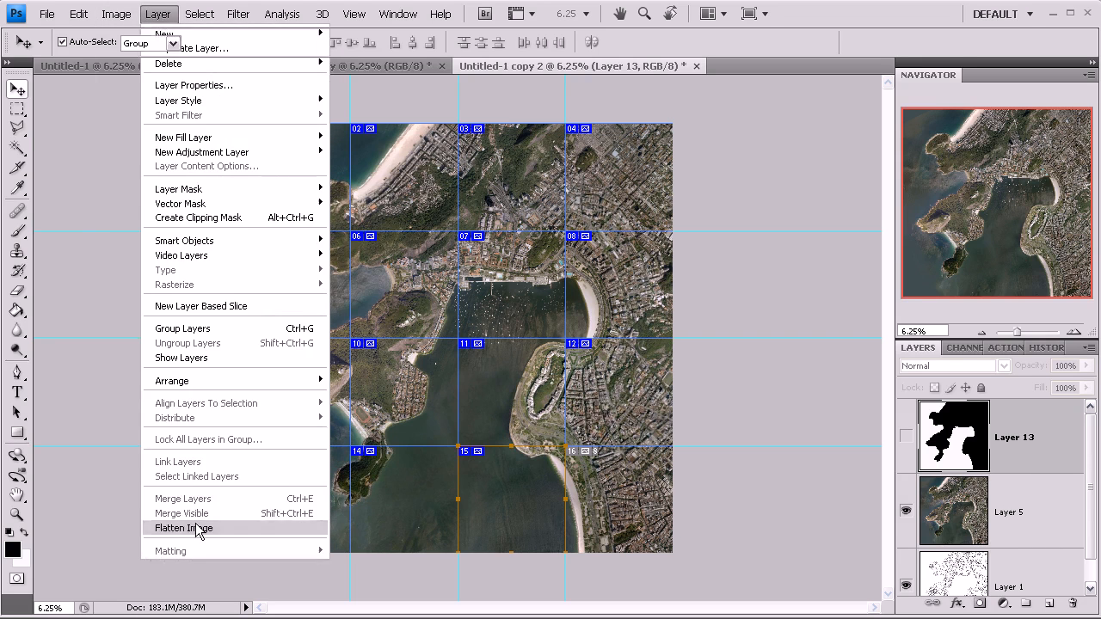
click(201, 526)
click(464, 250)
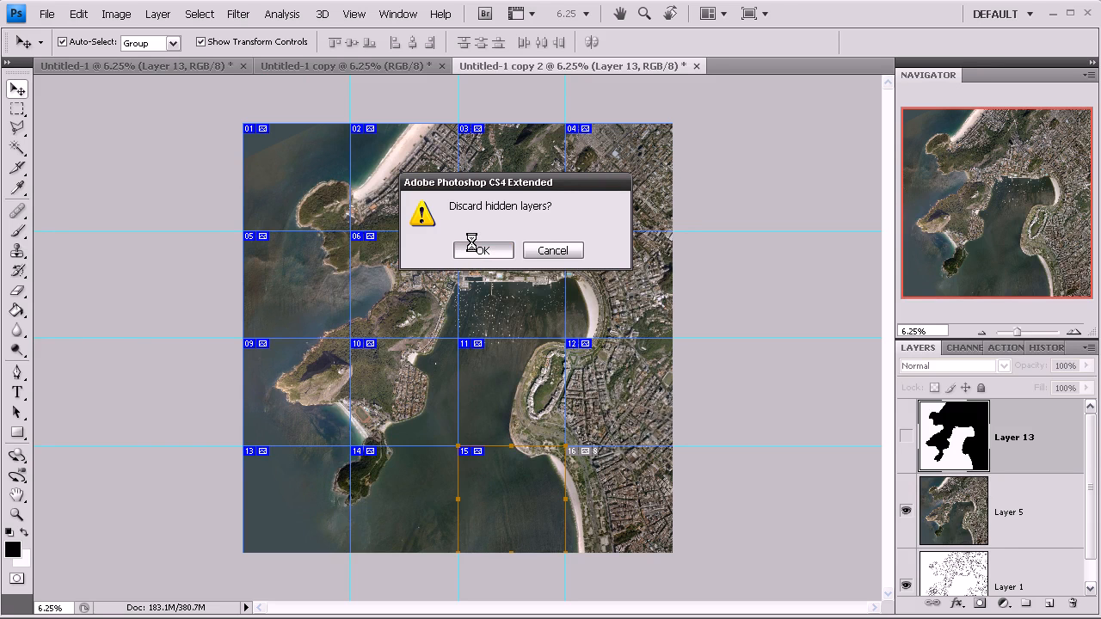
- Resize the aerial-photo duplicate to 6000 × 6000 pixels
click(117, 14)
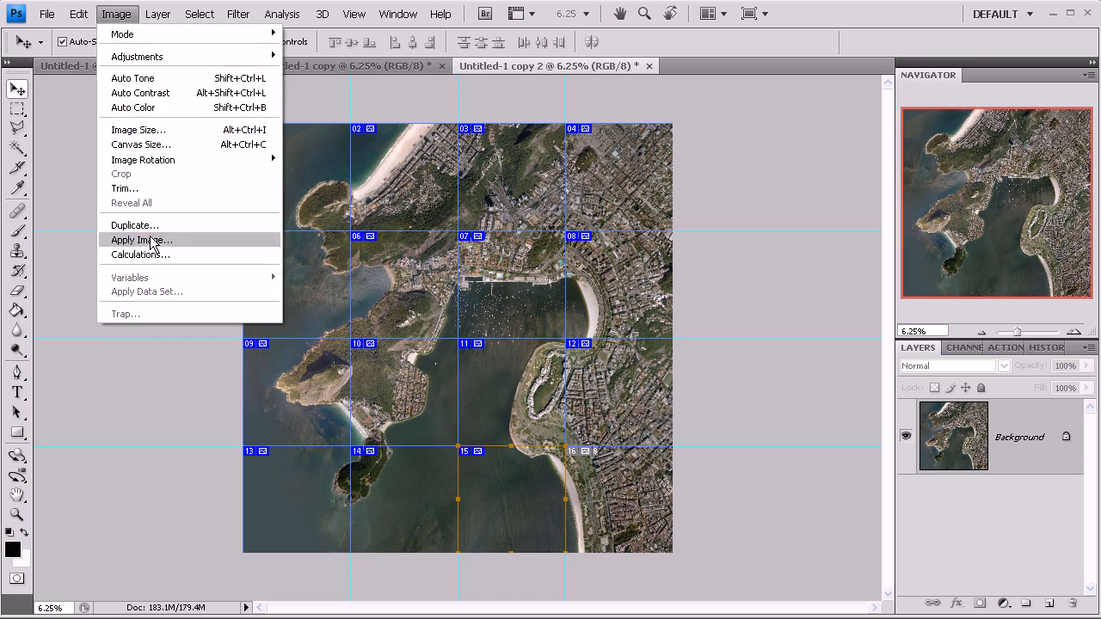
click(154, 131)
drag(461, 197, 453, 197)
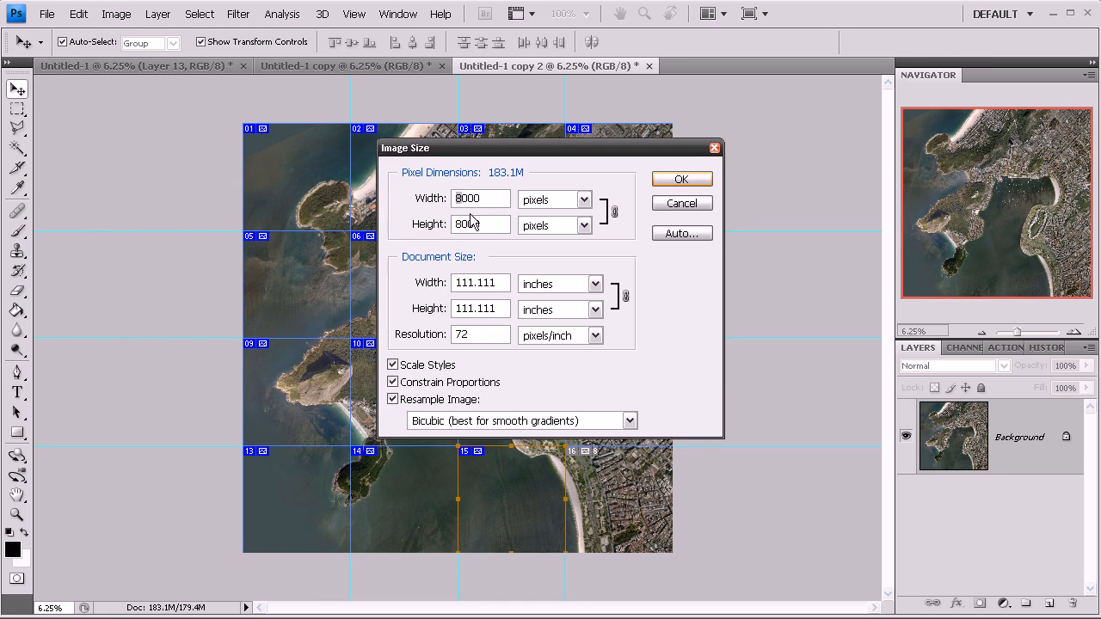
text(6)
click(669, 177)
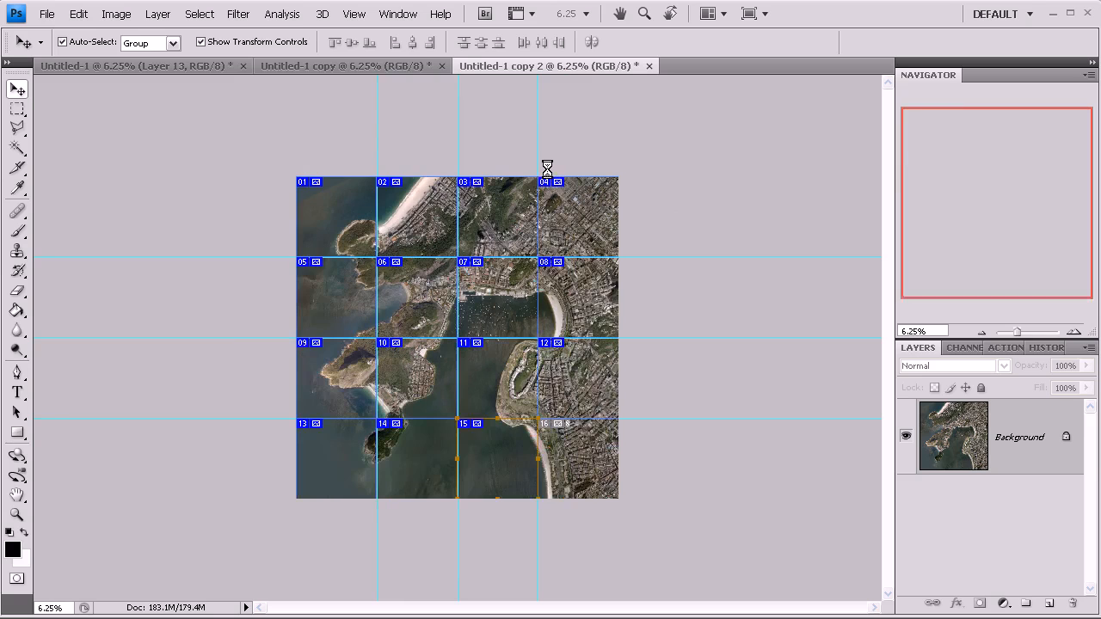
- Open Save for Web & Devices for the aerial-photo duplicate, accepting the size warning
click(46, 14)
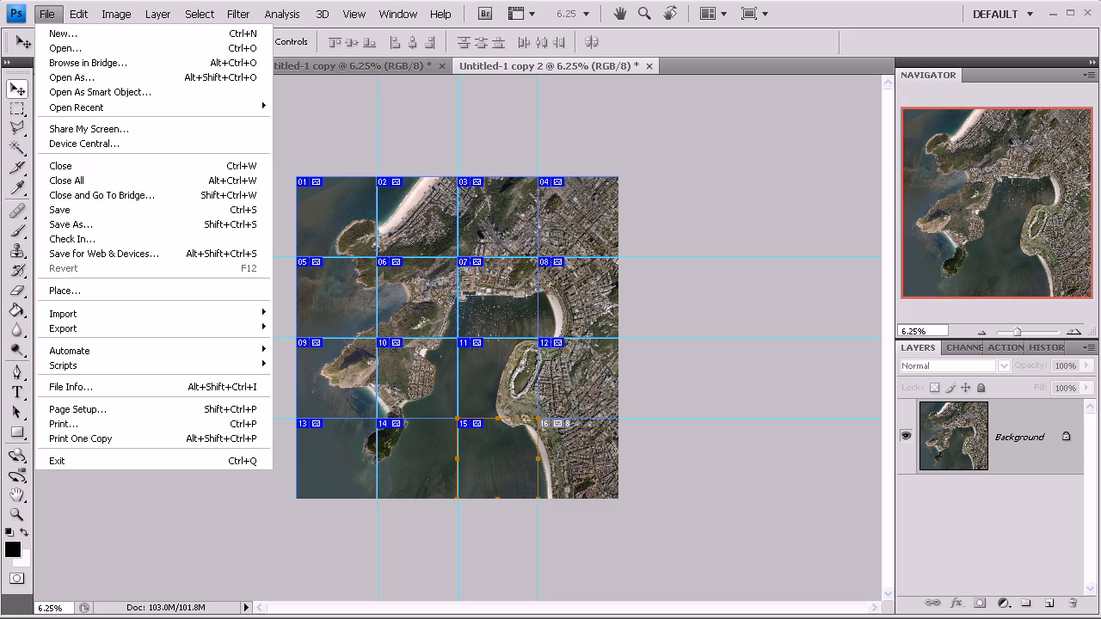
click(104, 254)
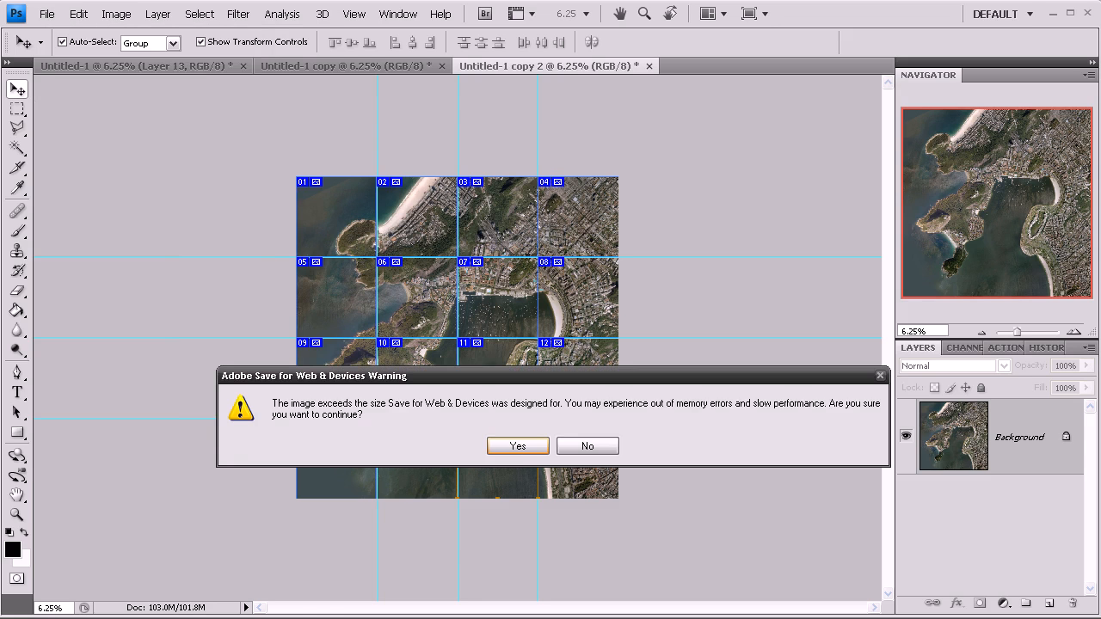
click(517, 446)
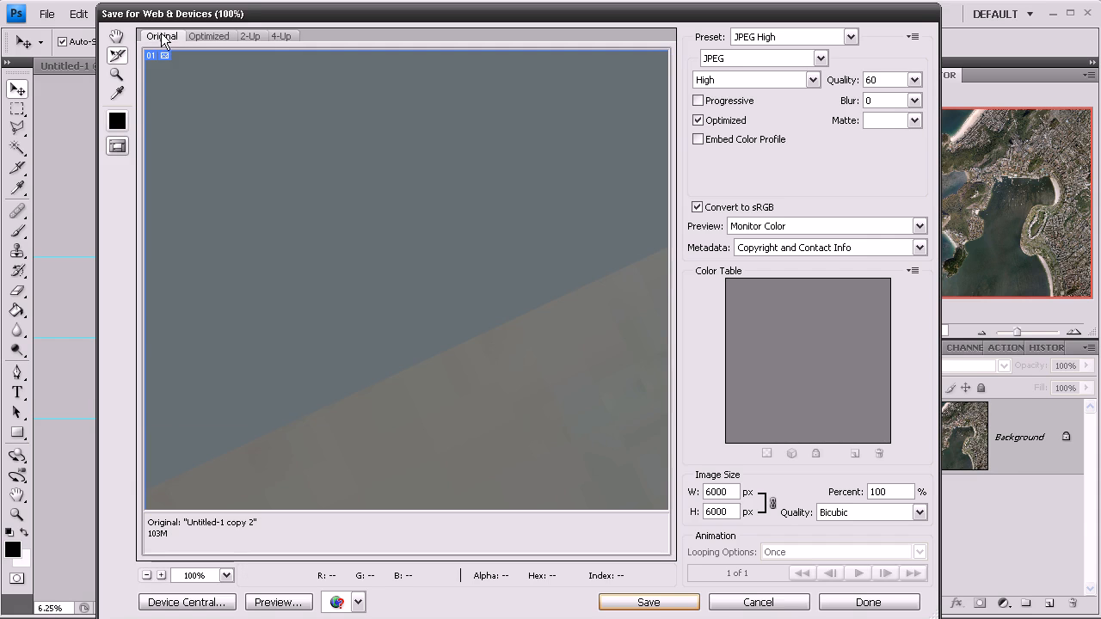
- Save all 16 slices as JPEG images into a new folder named satelite map inside Textures
click(147, 575)
click(147, 576)
click(147, 575)
click(147, 575)
click(147, 575)
click(148, 576)
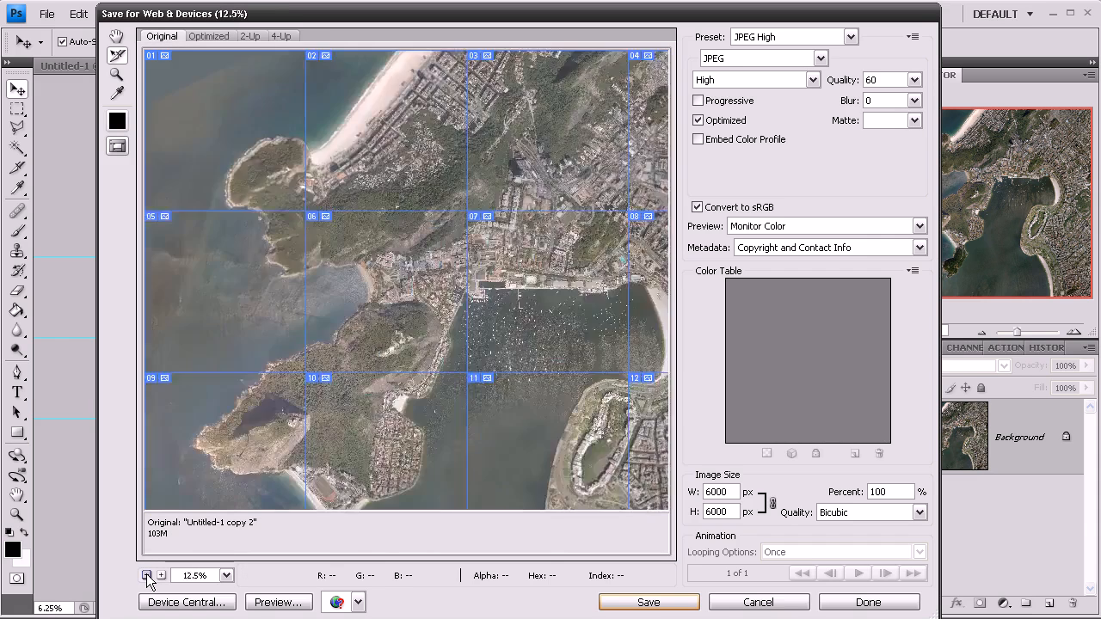
click(147, 575)
drag(284, 172, 641, 233)
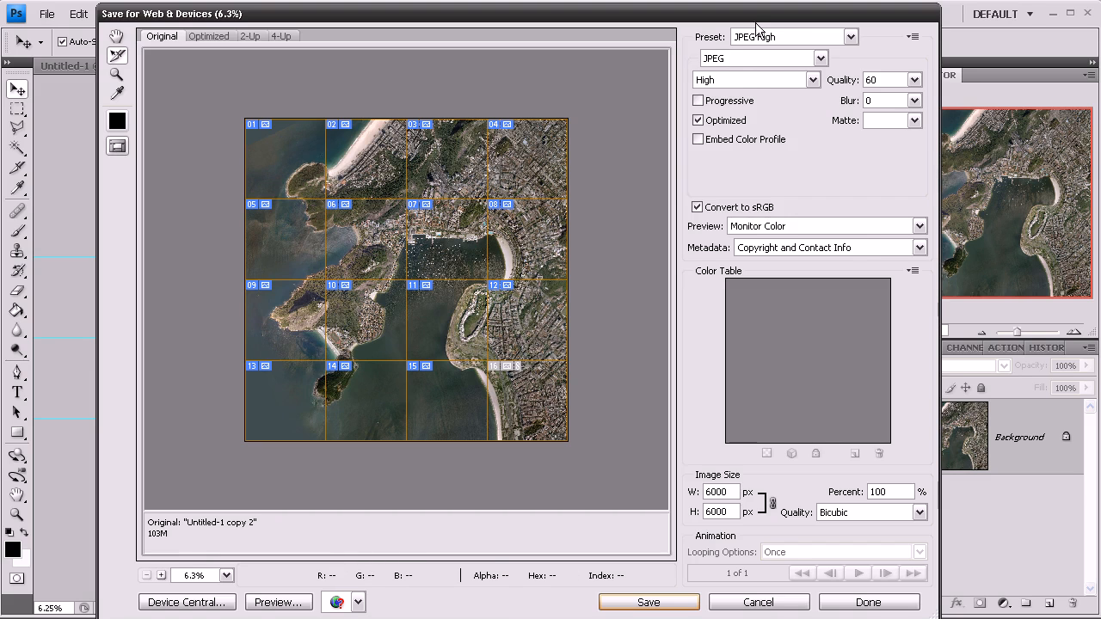
mouse_move(767, 21)
mouse_down()
mouse_move(784, 23)
mouse_move(774, 20)
mouse_up()
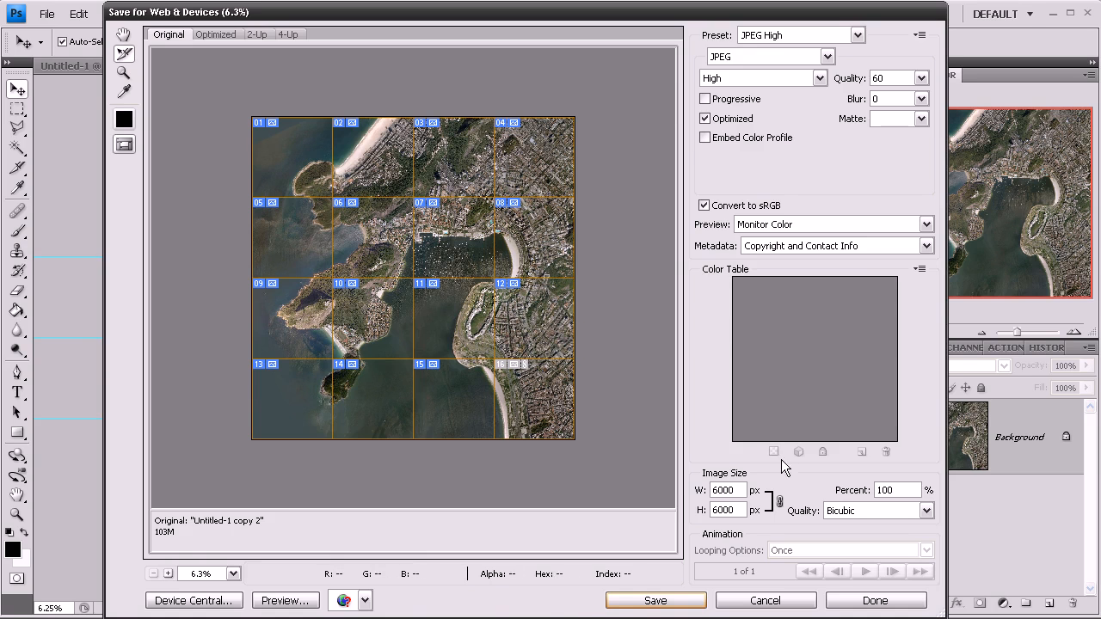
click(627, 602)
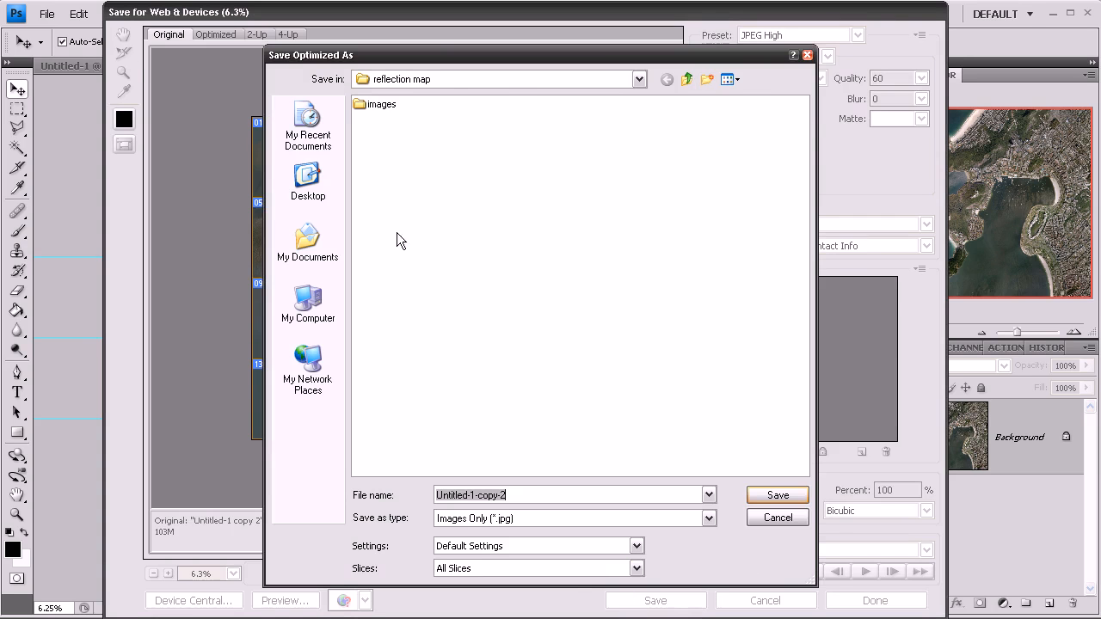
click(688, 80)
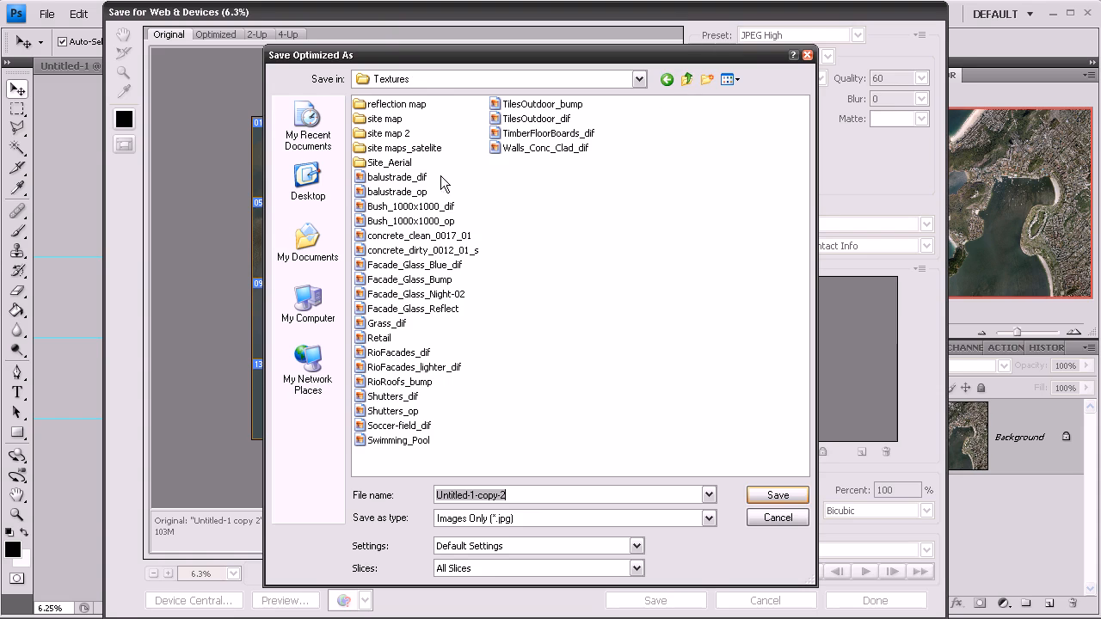
click(707, 79)
text(satelite map)
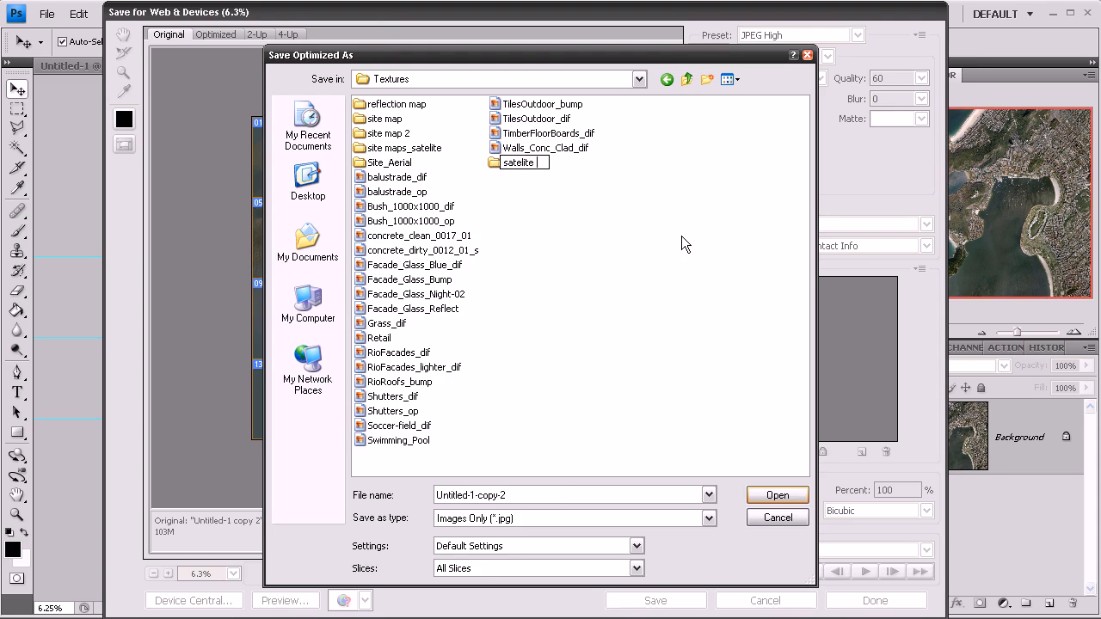
click(582, 197)
double_click(545, 165)
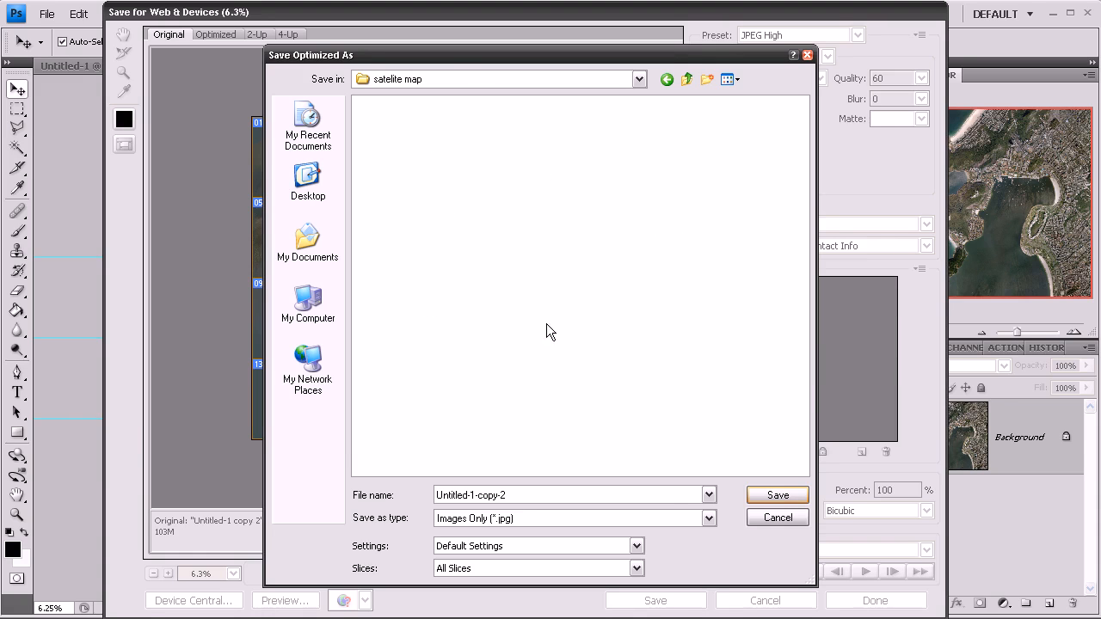
click(777, 499)
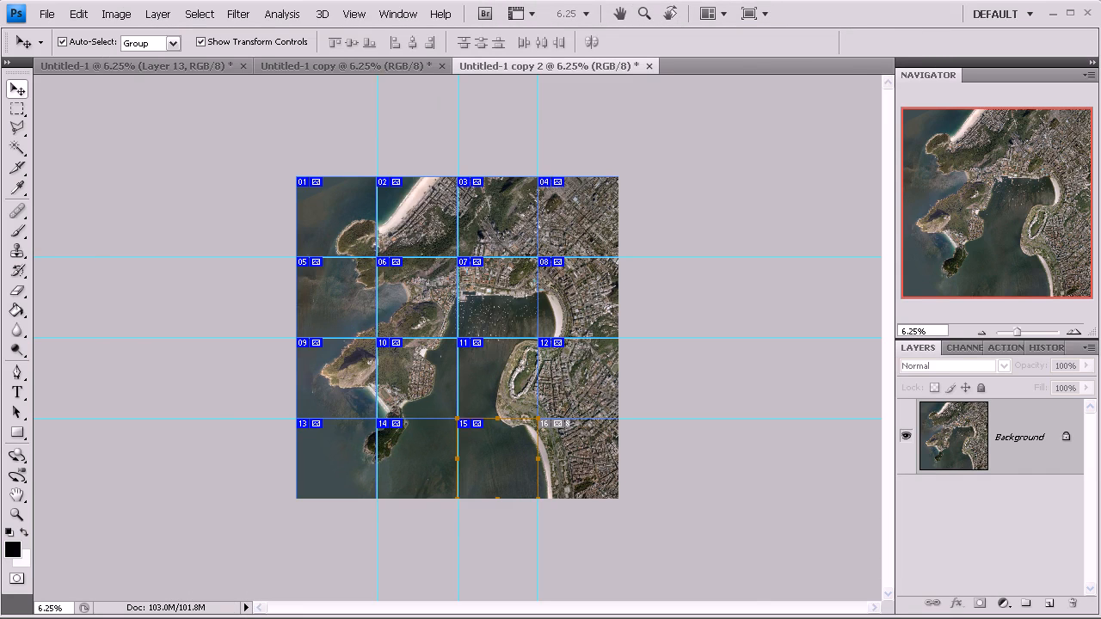
- Browse the exported tile images in the satelite map images folder and preview individual tiles
drag(1100, 25, 429, 17)
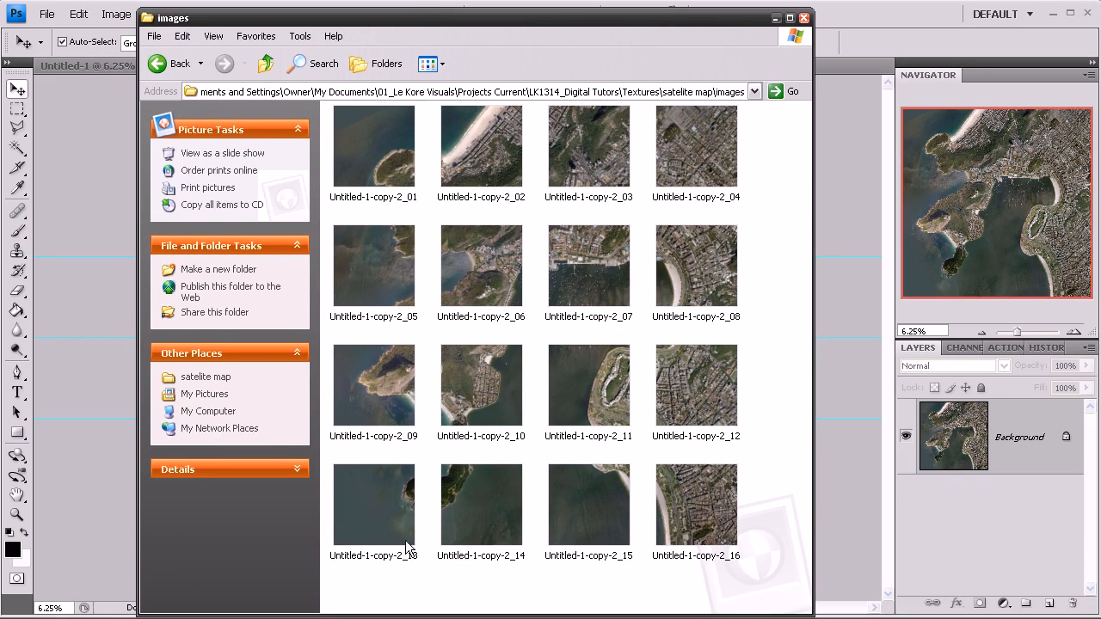
click(389, 164)
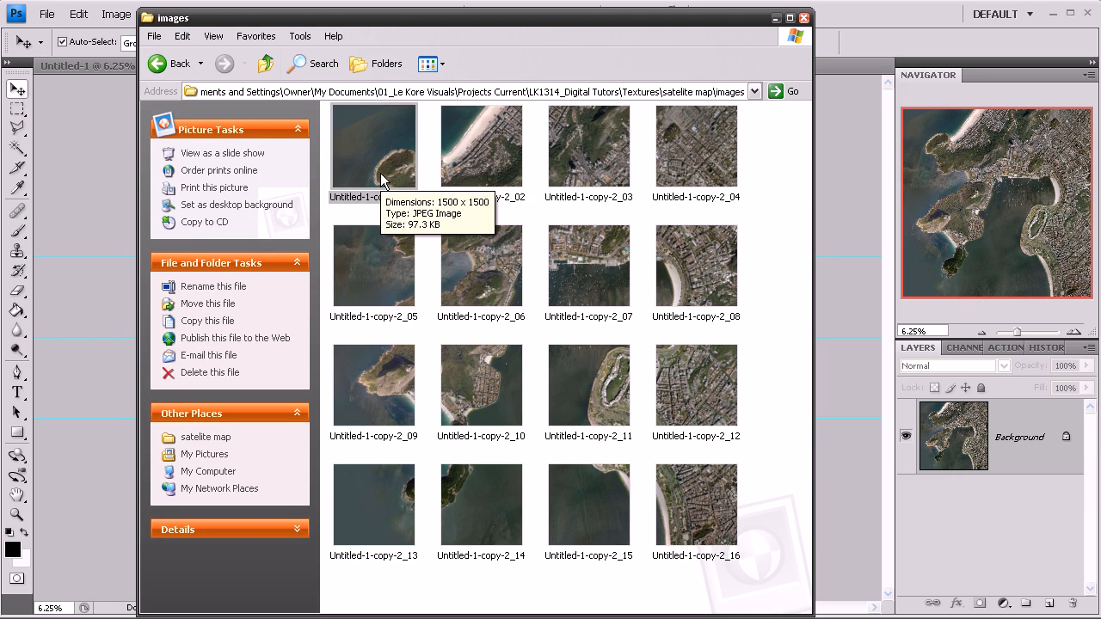
double_click(475, 164)
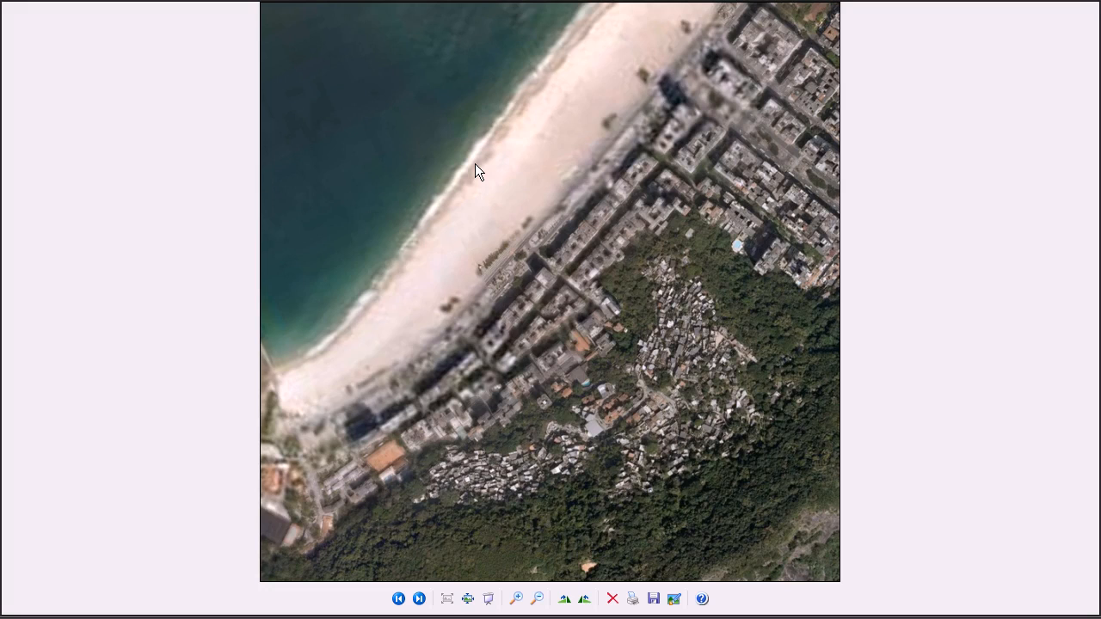
scroll(476, 165, down, 3)
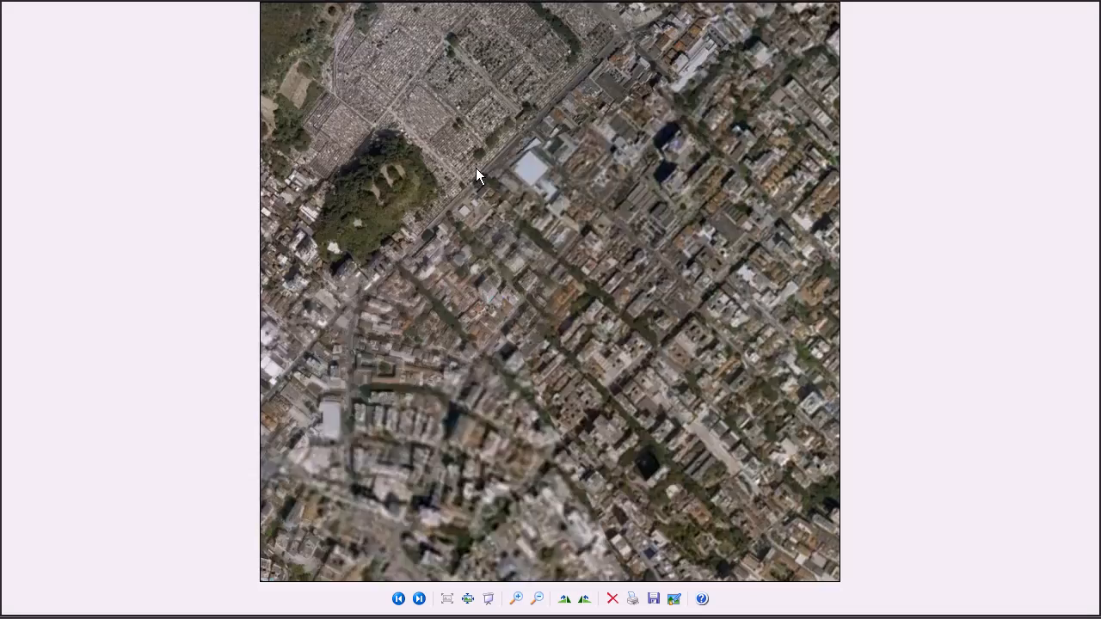
scroll(479, 168, down, 1)
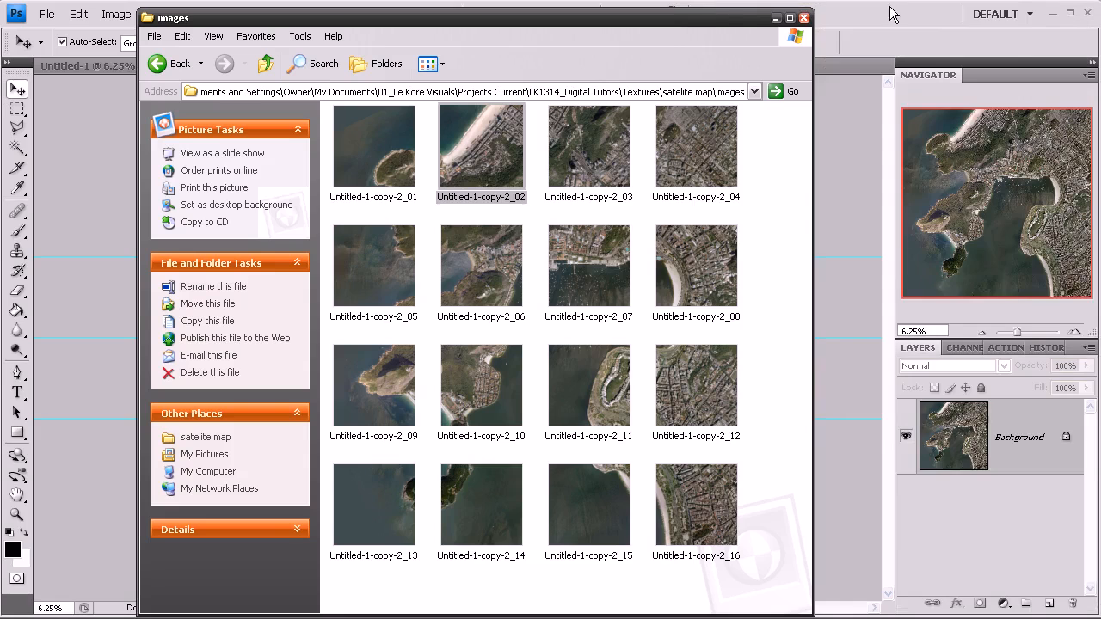
drag(717, 18, 1100, 8)
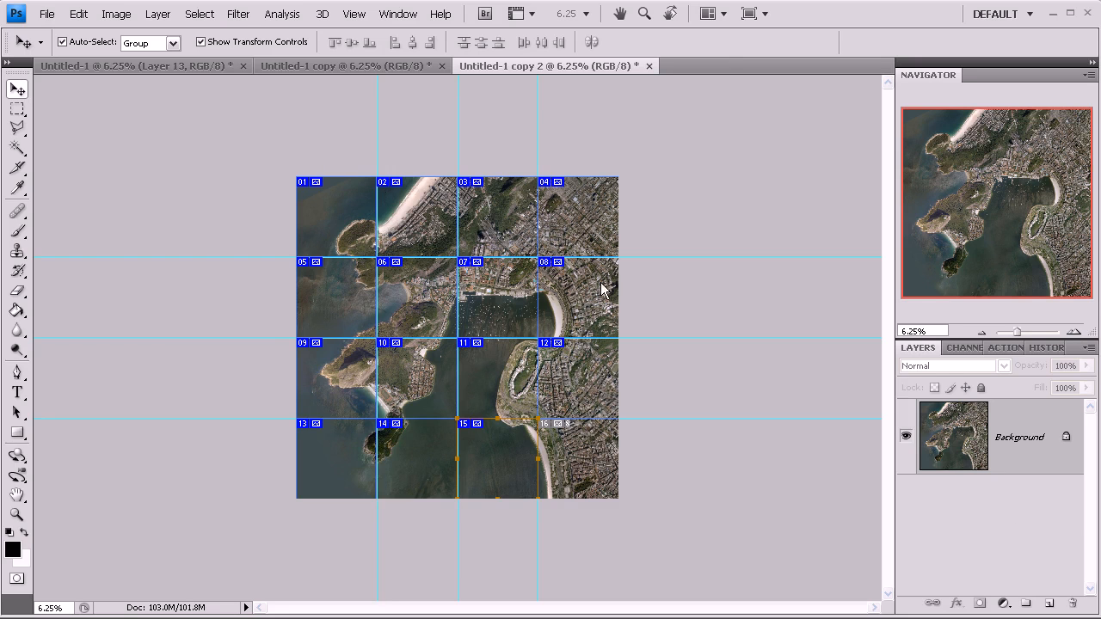
- In the original document, hide the aerial photo Layer 5 so the line-map Layer 1 shows
click(160, 64)
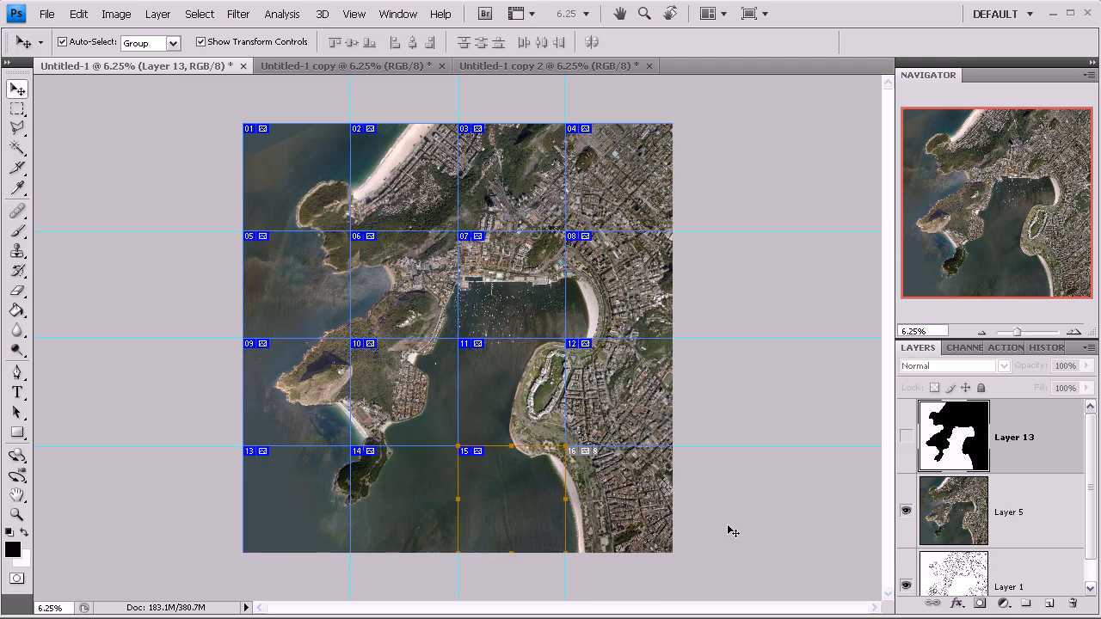
click(906, 511)
scroll(1082, 496, down, 2)
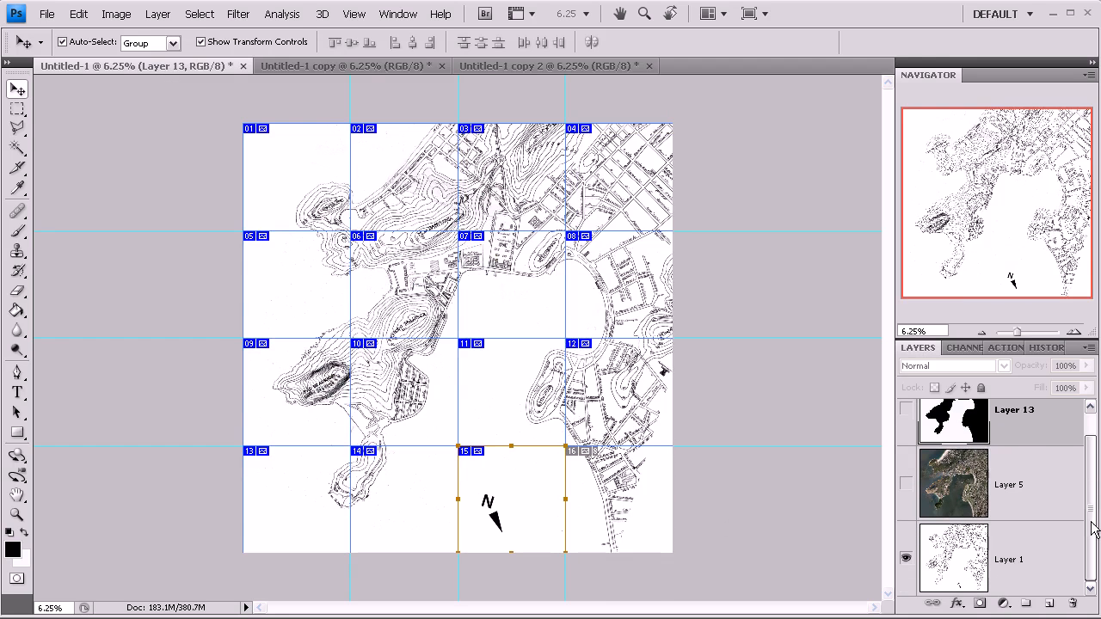
click(1050, 535)
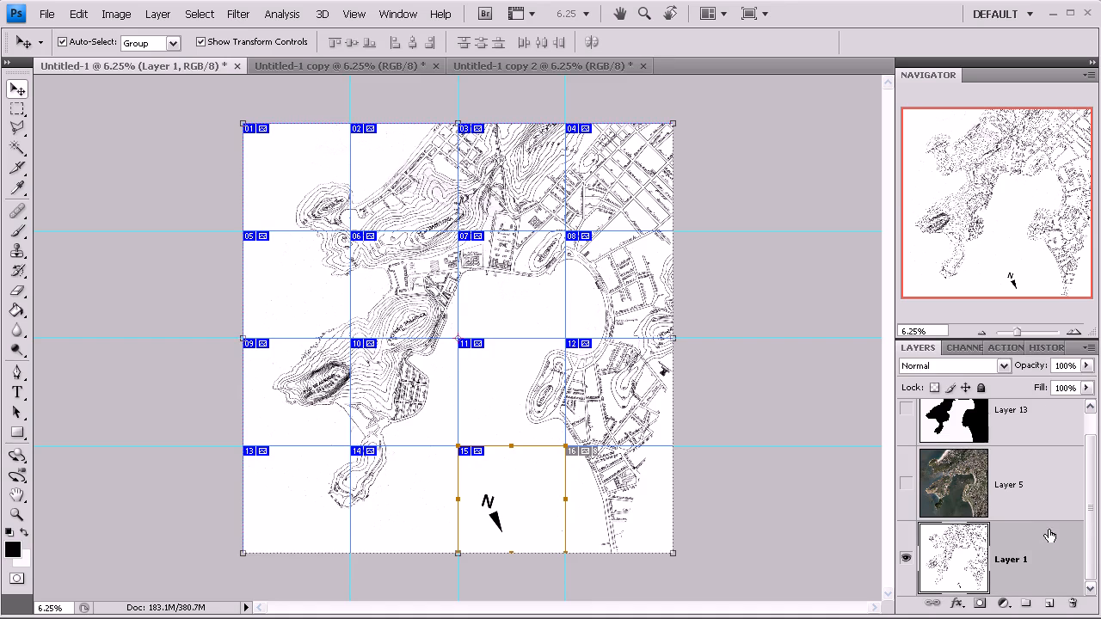
click(783, 485)
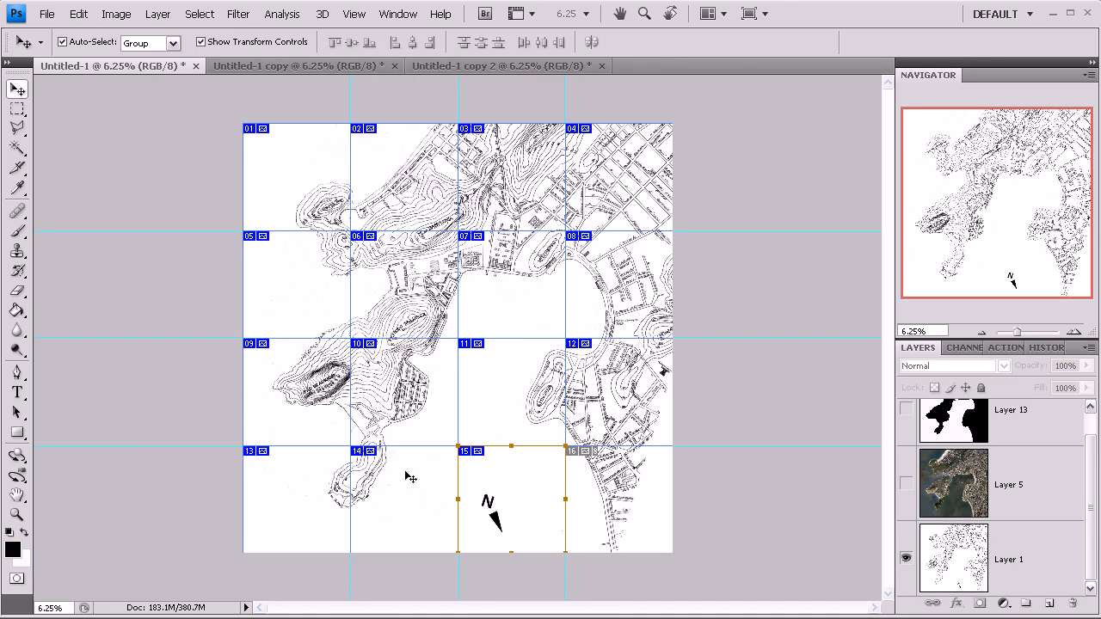